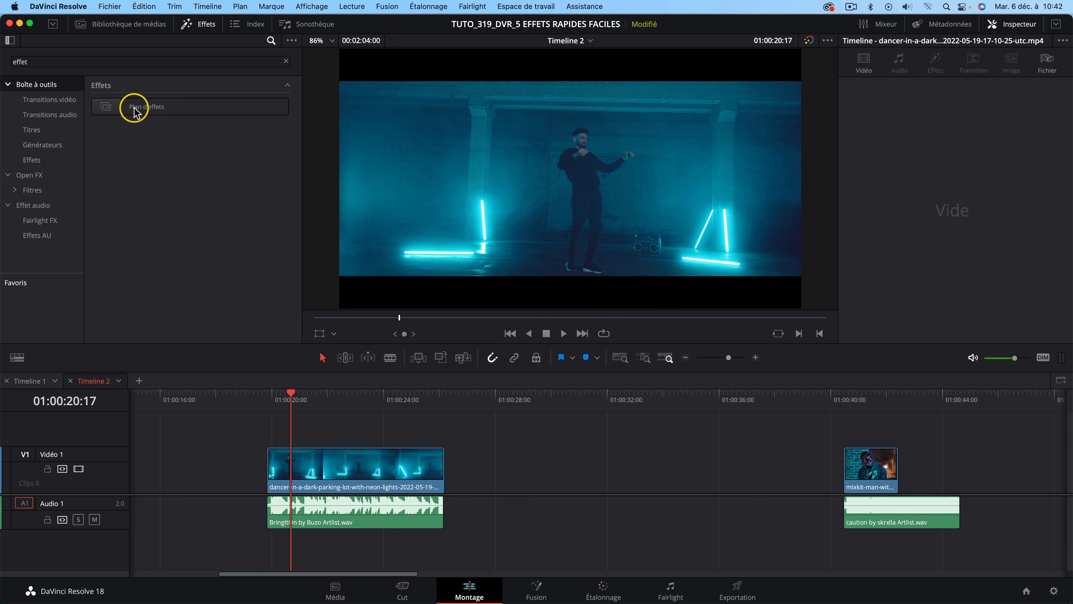
# Place a Plan d'effets clip above the dancer clip from 01:00:20:17 to 01:00:21:00 and apply the Mouvement de la caméra effect to it
pyautogui.moveTo(132, 109); pyautogui.dragTo(312, 419)
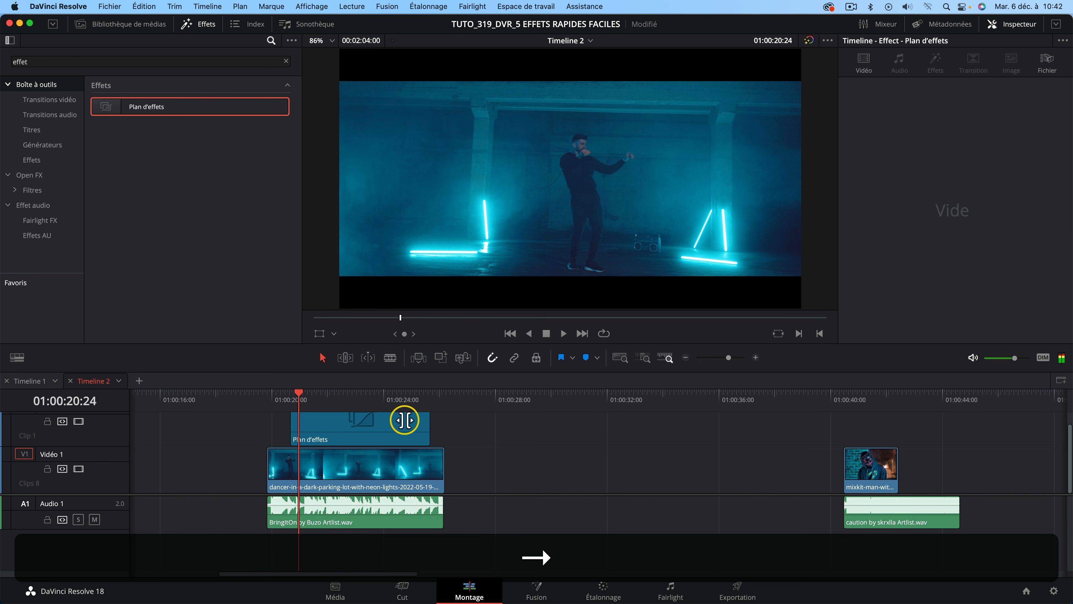
pyautogui.click(35, 62)
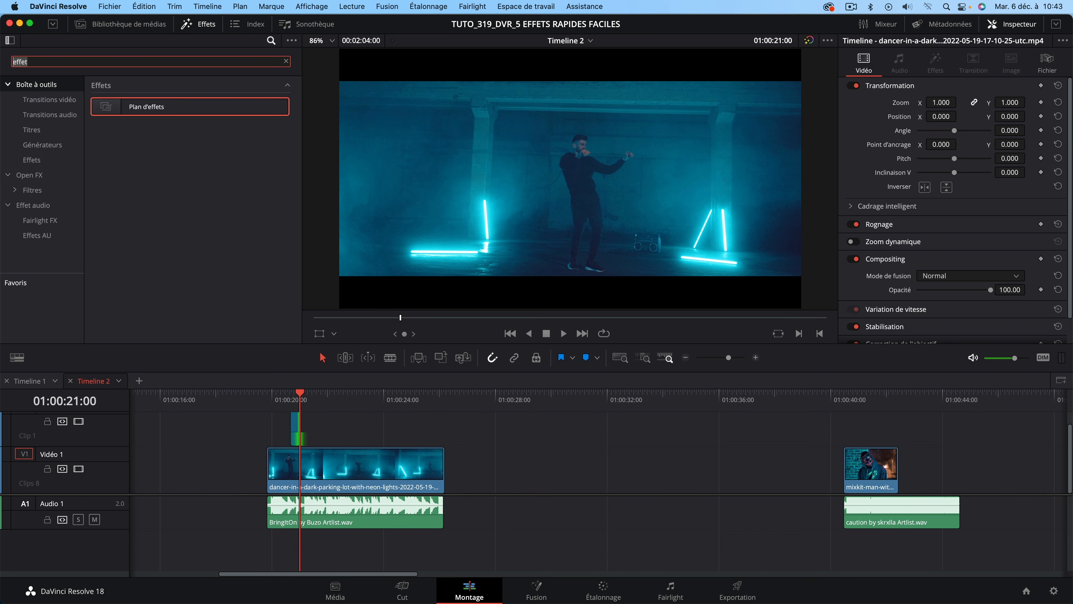
pyautogui.write('cam')
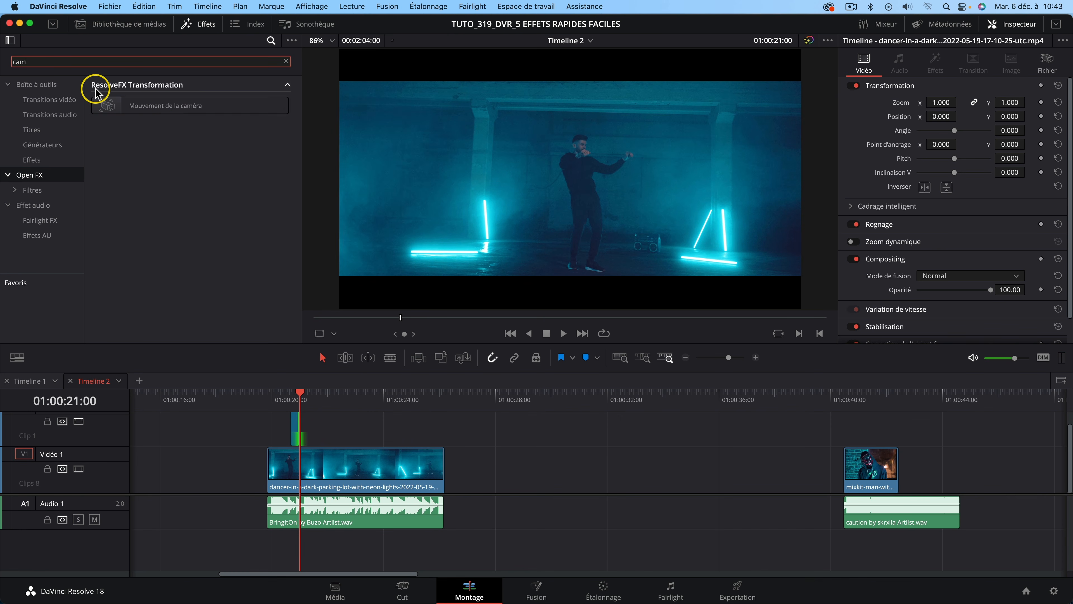
pyautogui.moveTo(157, 110); pyautogui.dragTo(293, 422)
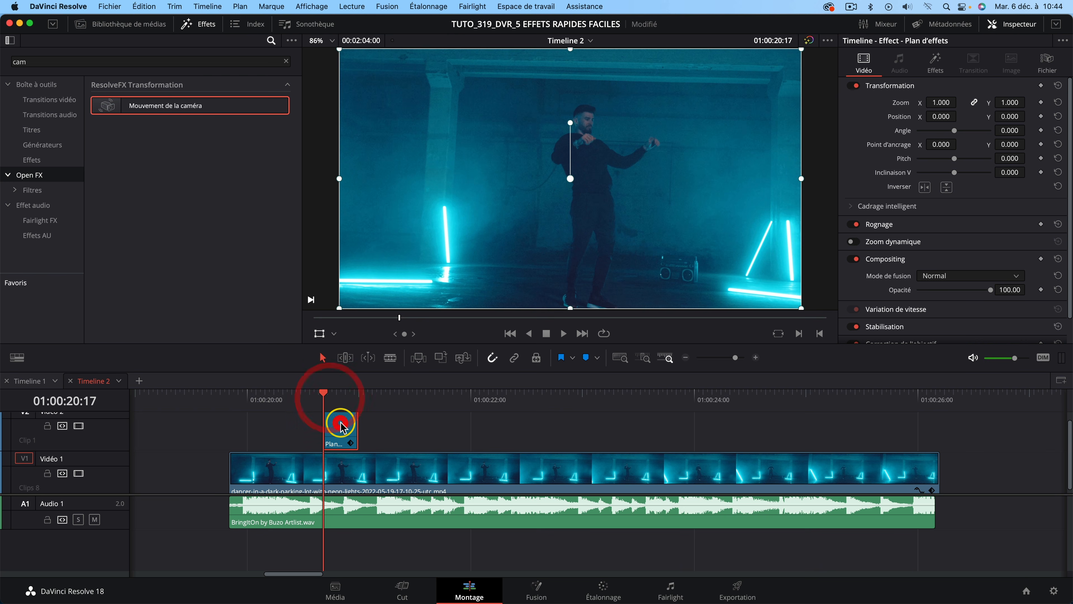
# Set the effect clip's camera movement amplitude to 1.597, speed to 1.395 and motion blur to 0.225
pyautogui.moveTo(340, 427); pyautogui.dragTo(356, 430)
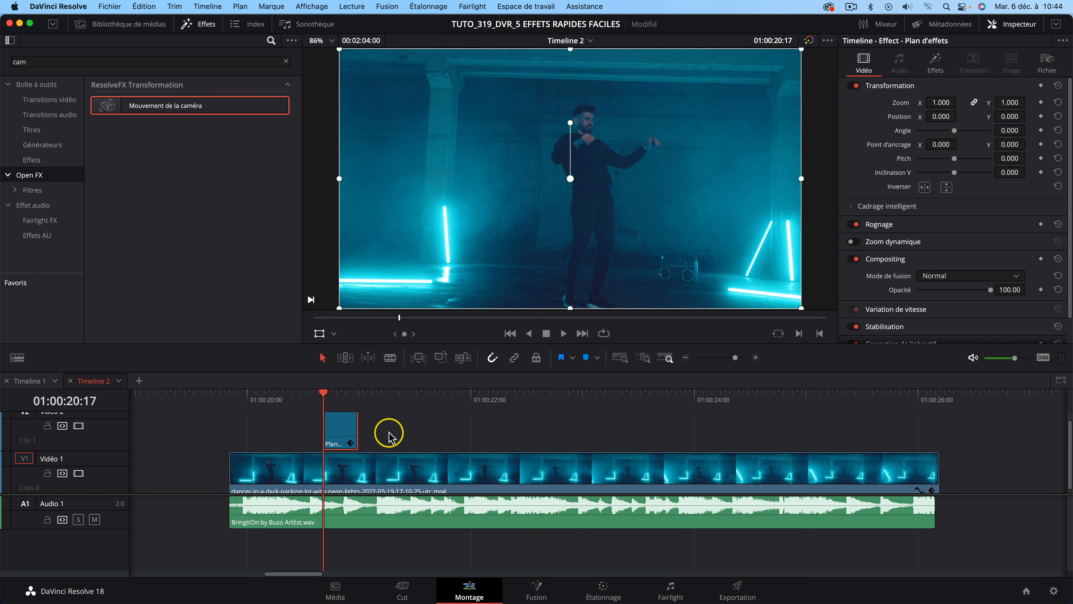
pyautogui.click(939, 64)
pyautogui.moveTo(956, 126)
pyautogui.mouseDown()
pyautogui.moveTo(983, 126)
pyautogui.moveTo(968, 142)
pyautogui.mouseUp()
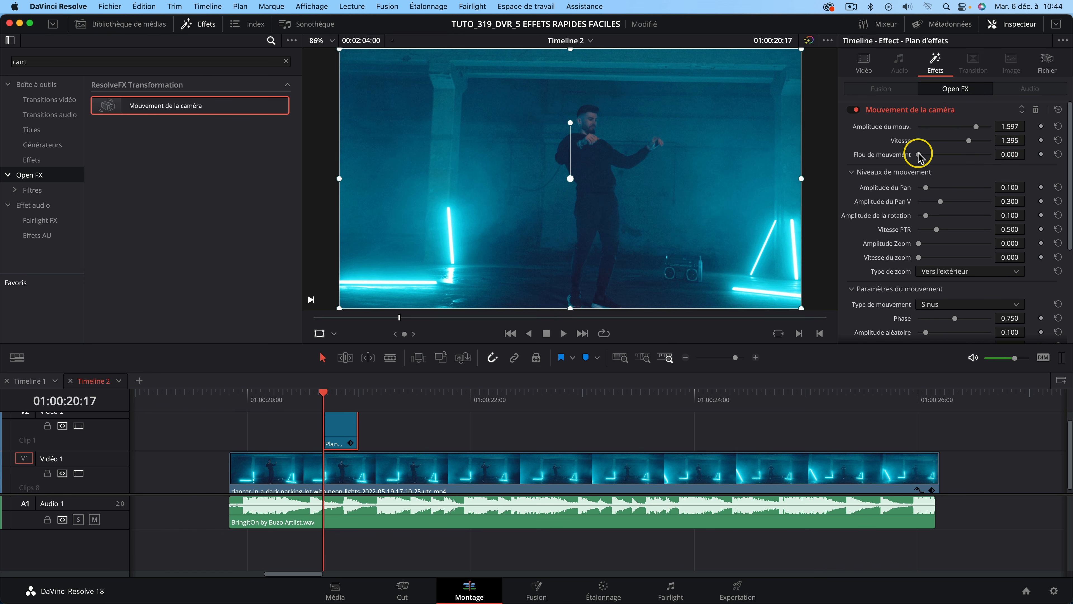
pyautogui.moveTo(919, 156); pyautogui.dragTo(935, 154)
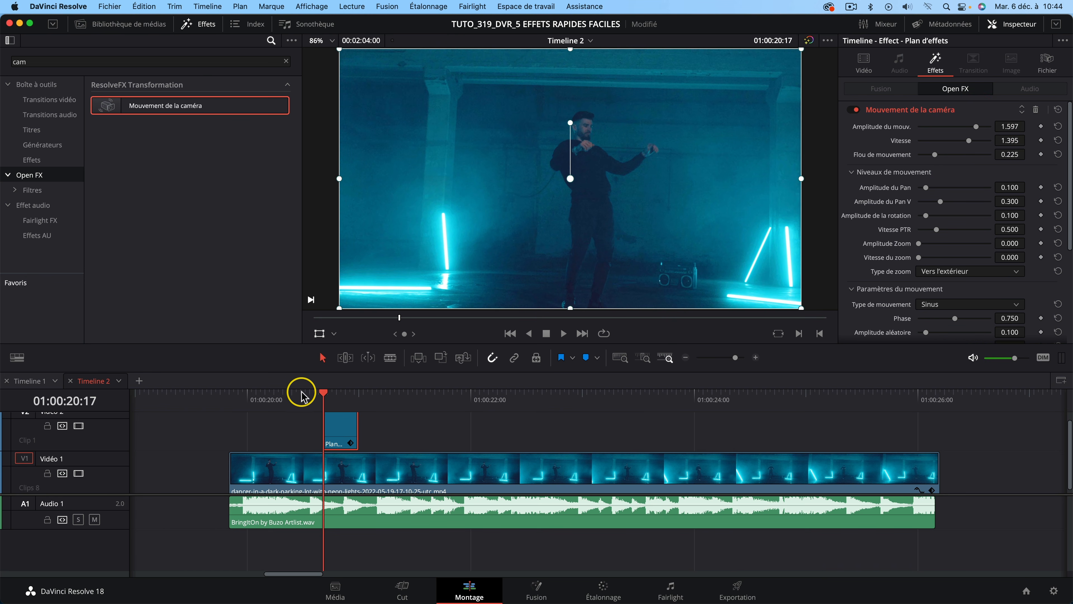
# Play back the section around the effect clip to check the camera shake
pyautogui.click(280, 391)
pyautogui.press('space')
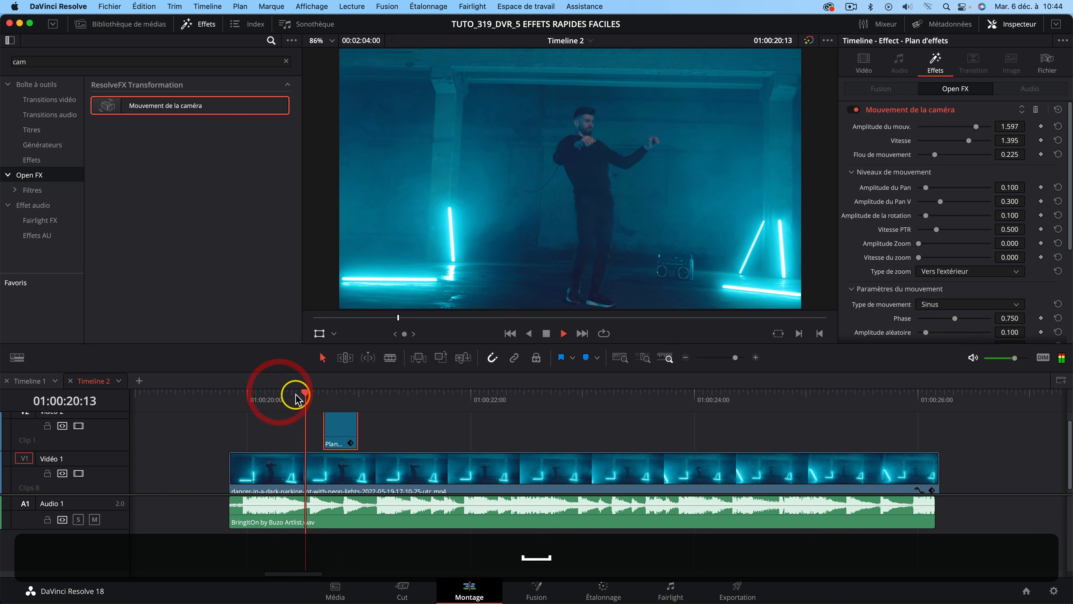
pyautogui.click(276, 395)
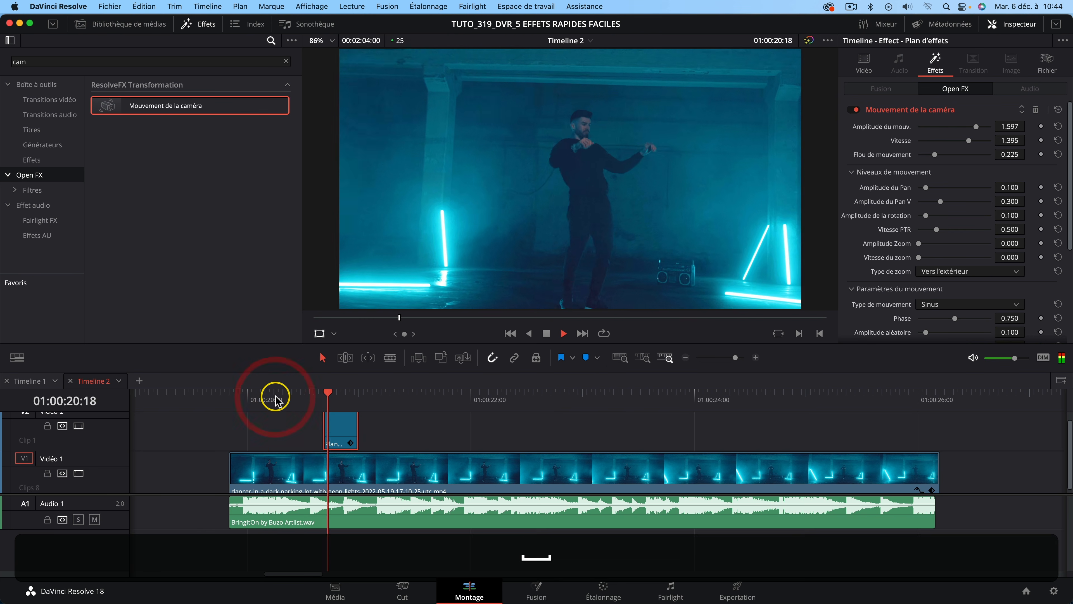
pyautogui.press('space')
pyautogui.click(340, 395)
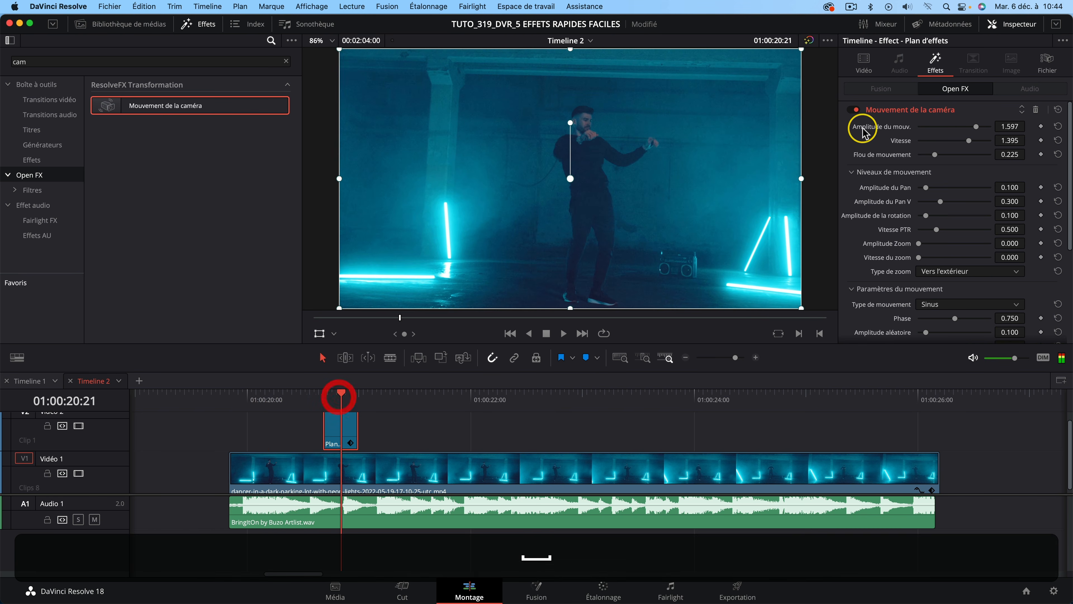
# Set the camera movement's speed to 2.000 and amplitude to 1.008, and play back the shake
pyautogui.moveTo(970, 141); pyautogui.dragTo(998, 139)
pyautogui.press('space')
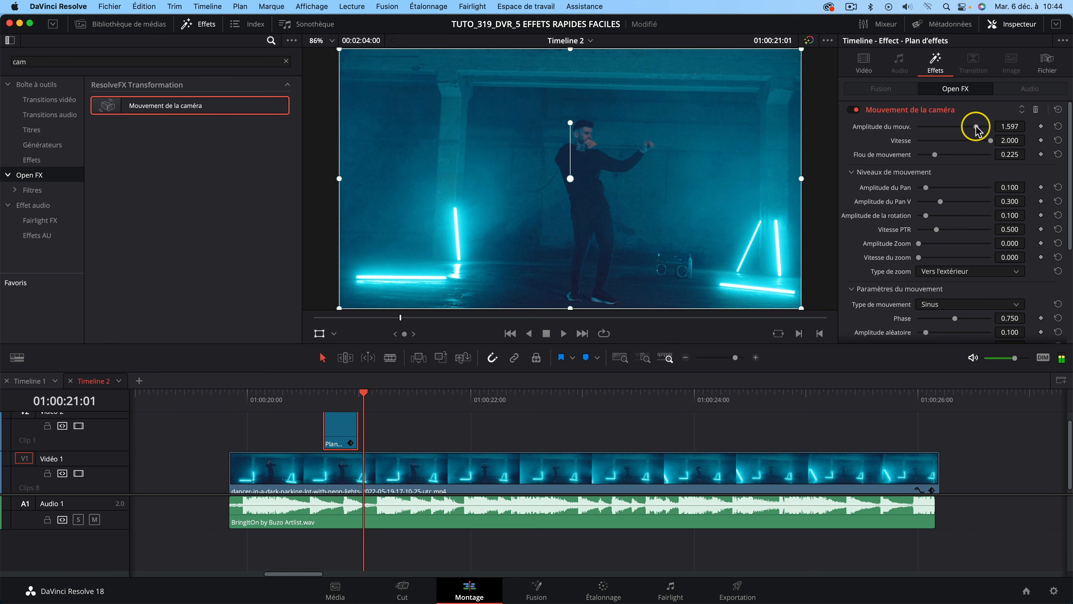
pyautogui.moveTo(966, 128); pyautogui.dragTo(955, 127)
pyautogui.click(273, 397)
pyautogui.press('space')
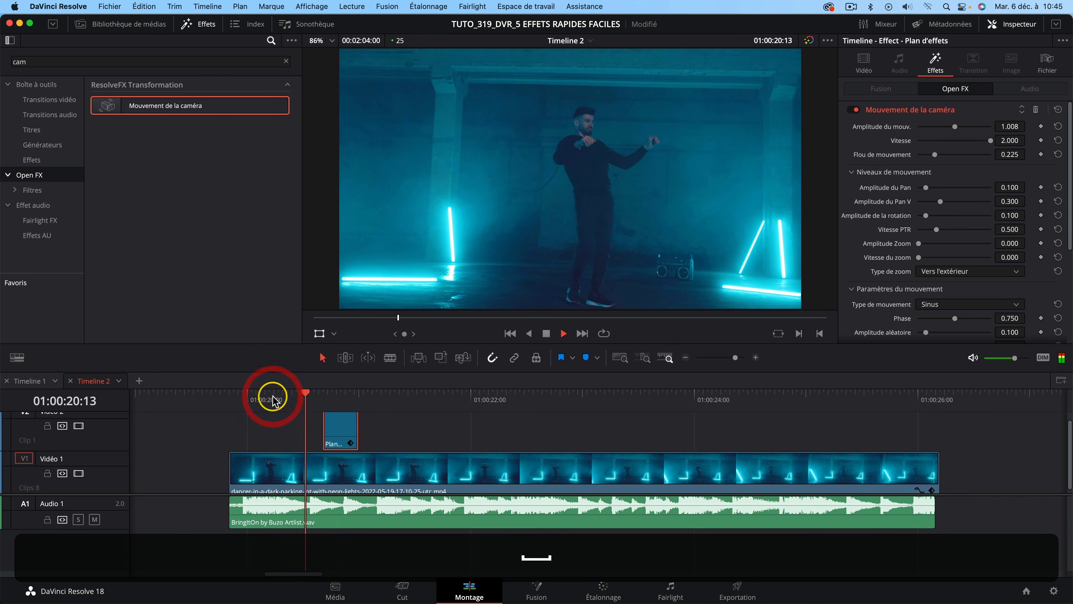
pyautogui.press('space')
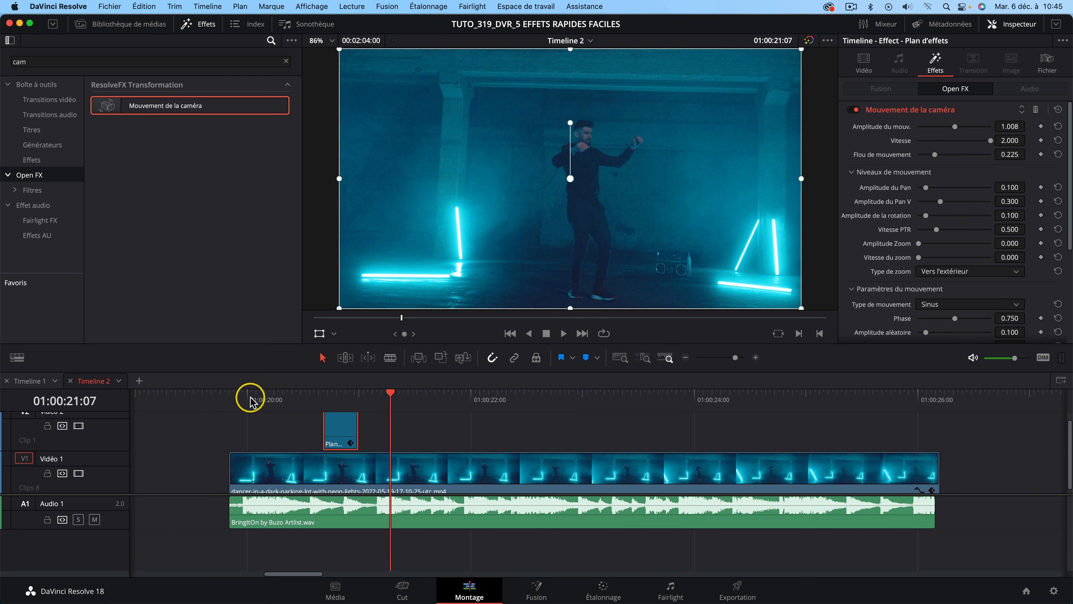
# Find the beat in the audio waveform and move the effect clip so it starts at 01:00:21:04
pyautogui.click(260, 400)
pyautogui.press('space')
pyautogui.press('space')
pyautogui.press('=')
pyautogui.press('=')
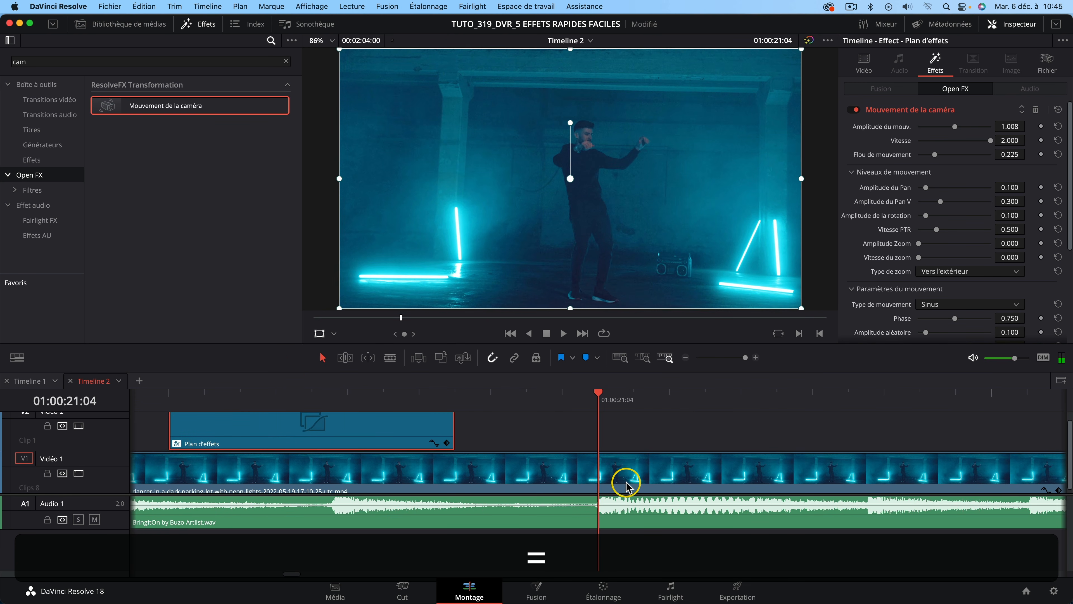
pyautogui.press('Left')
pyautogui.press('Right')
pyautogui.press('Left')
pyautogui.press('Right')
pyautogui.moveTo(239, 426); pyautogui.dragTo(647, 414)
pyautogui.press('-')
pyautogui.press('-')
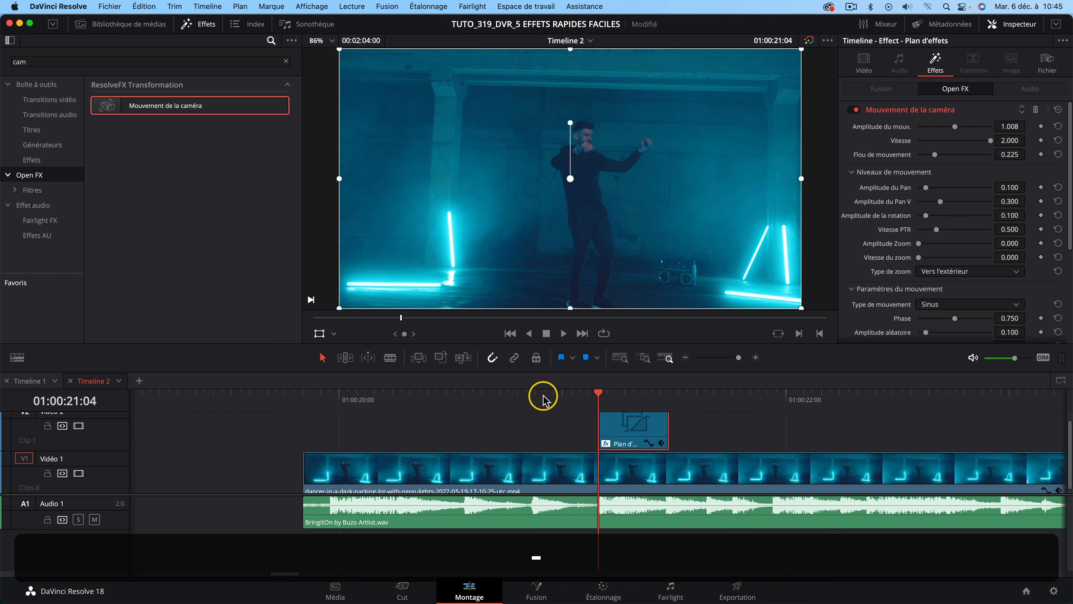
# Trim the end of the effect clip back slightly and play back the dancer clip to check its timing
pyautogui.click(319, 397)
pyautogui.press('space')
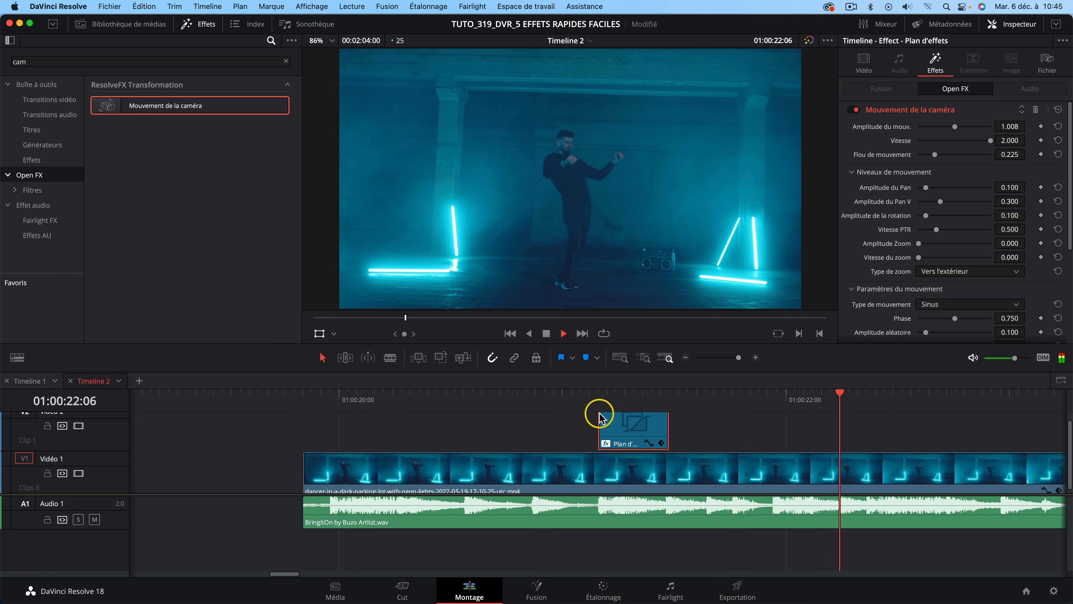
pyautogui.press('-')
pyautogui.press('space')
pyautogui.press('=')
pyautogui.moveTo(393, 422); pyautogui.dragTo(377, 422)
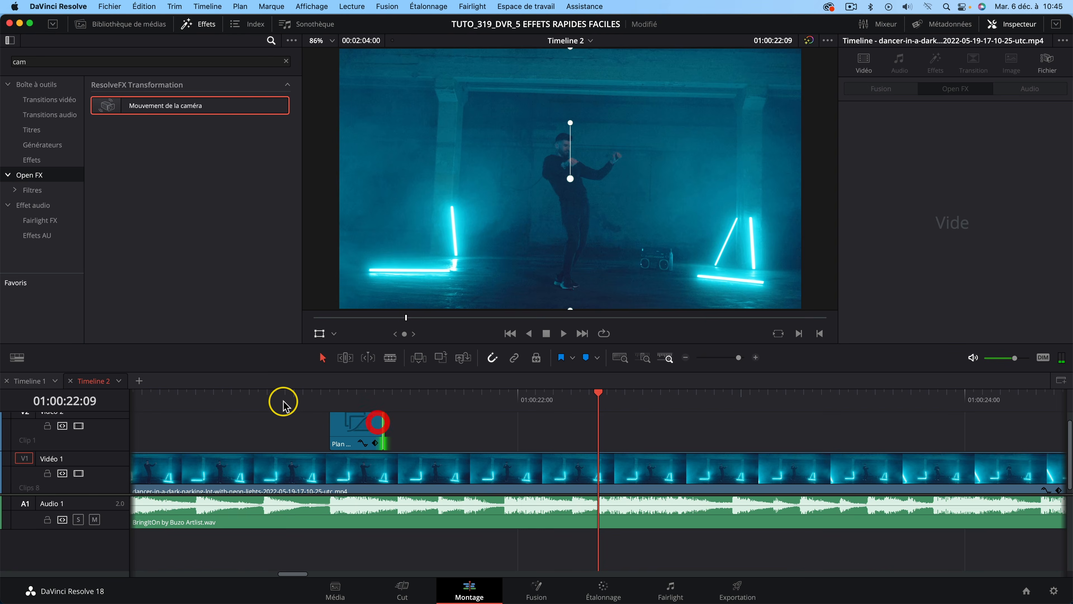
pyautogui.press('-')
pyautogui.click(336, 400)
pyautogui.press('space')
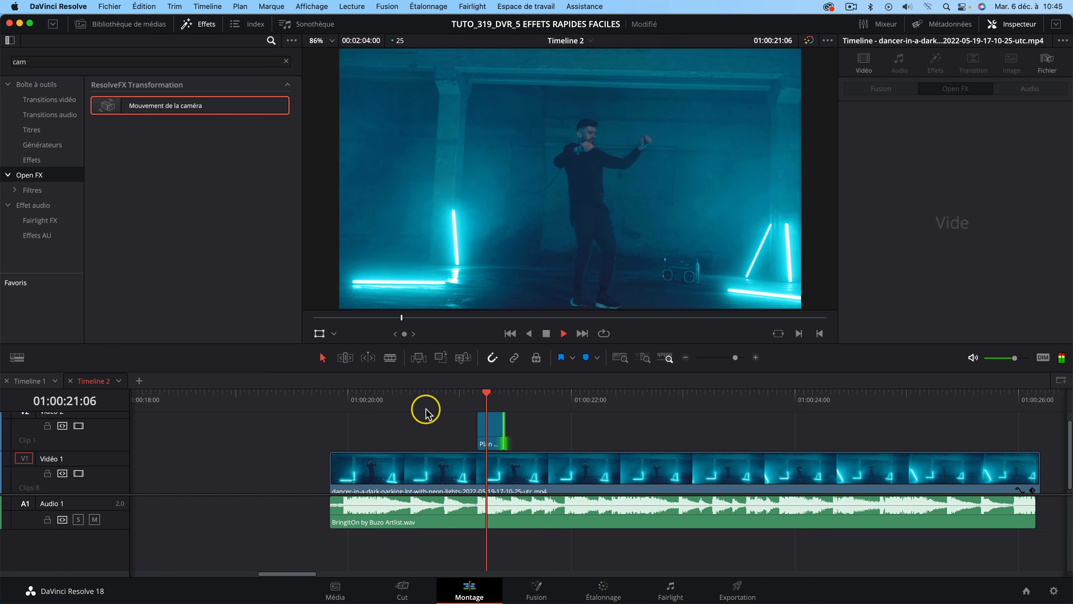
pyautogui.press('space')
pyautogui.press('-')
# Select the effect clip, go to frame 01:00:21:07 and set the camera movement's motion blur to 1.000
pyautogui.click(515, 432)
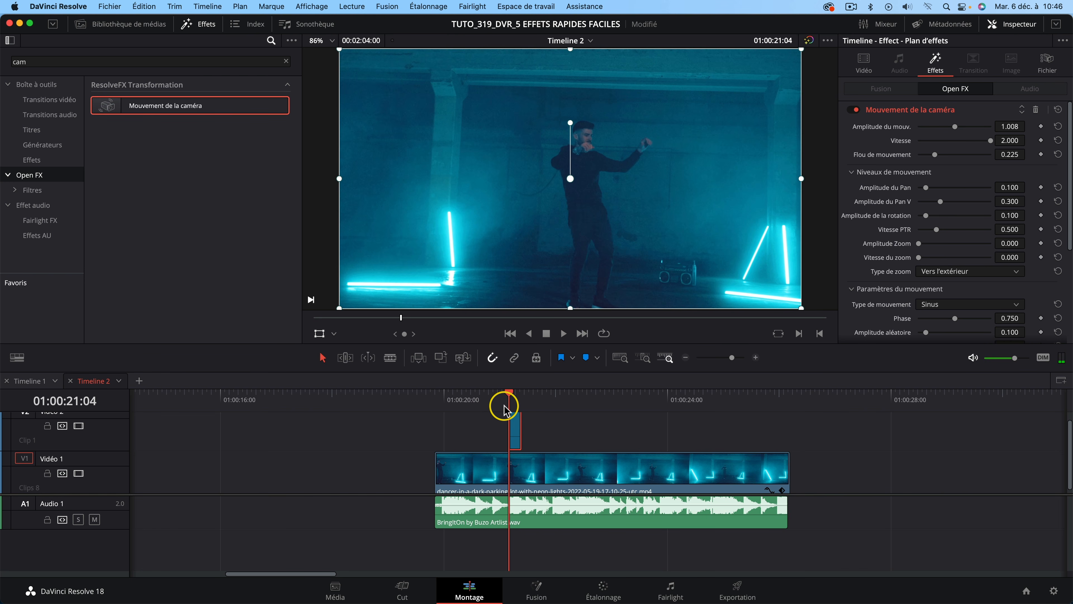
pyautogui.press('Right')
pyautogui.press('Right')
pyautogui.press('Right')
pyautogui.moveTo(934, 154); pyautogui.dragTo(1000, 154)
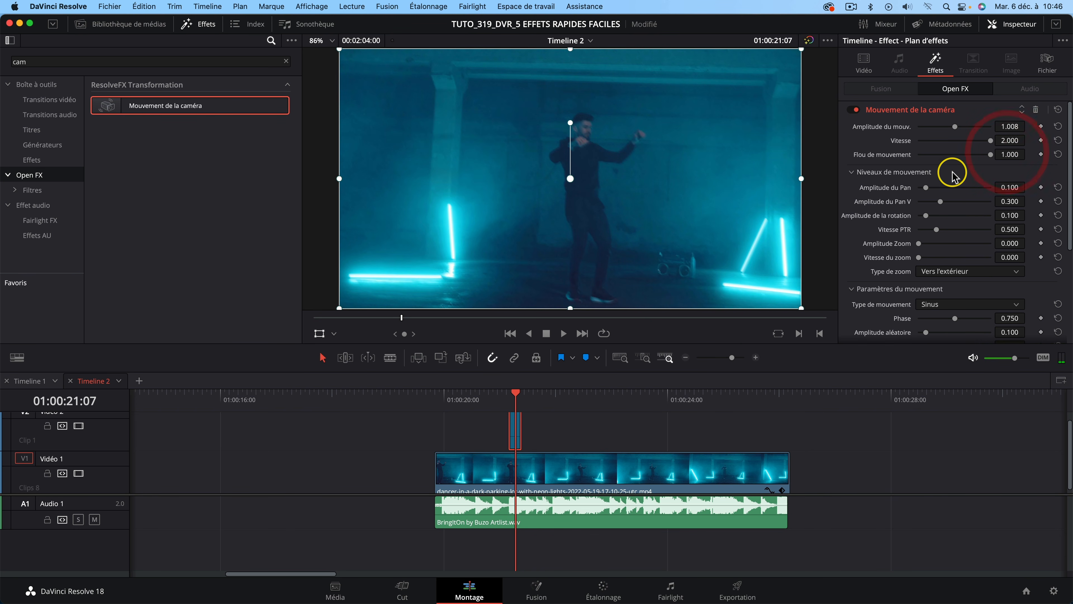
# Set pan amplitude to 0.201, vertical pan to 0.333, rotation to 0.411, PTR speed to 0.543, zoom amplitude to 0.086 and zoom speed to 0.062
pyautogui.moveTo(926, 187); pyautogui.dragTo(949, 216)
pyautogui.press('Right')
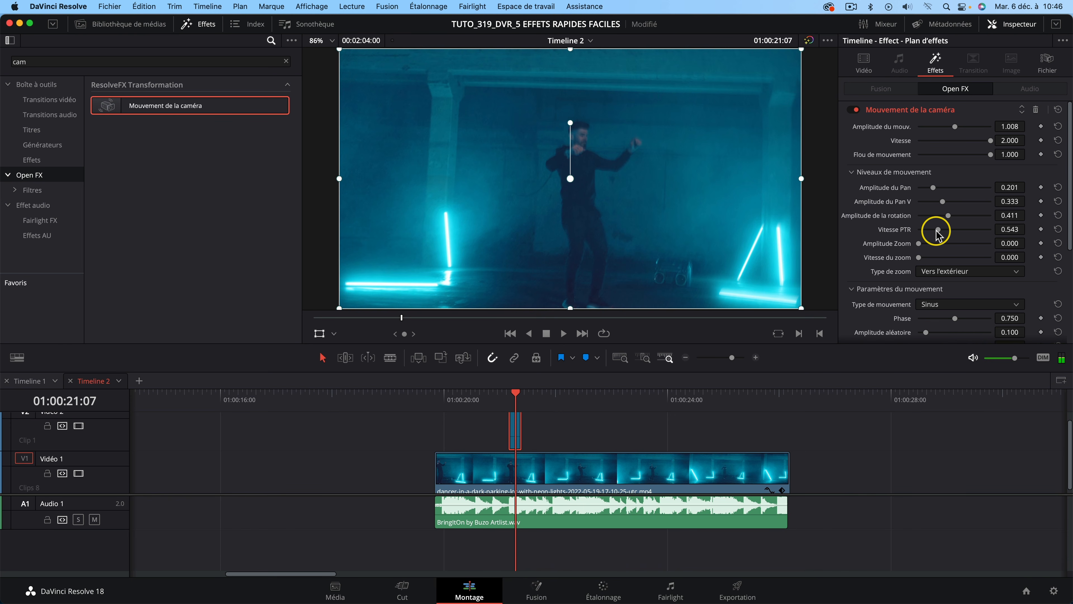
pyautogui.moveTo(919, 244); pyautogui.dragTo(921, 257)
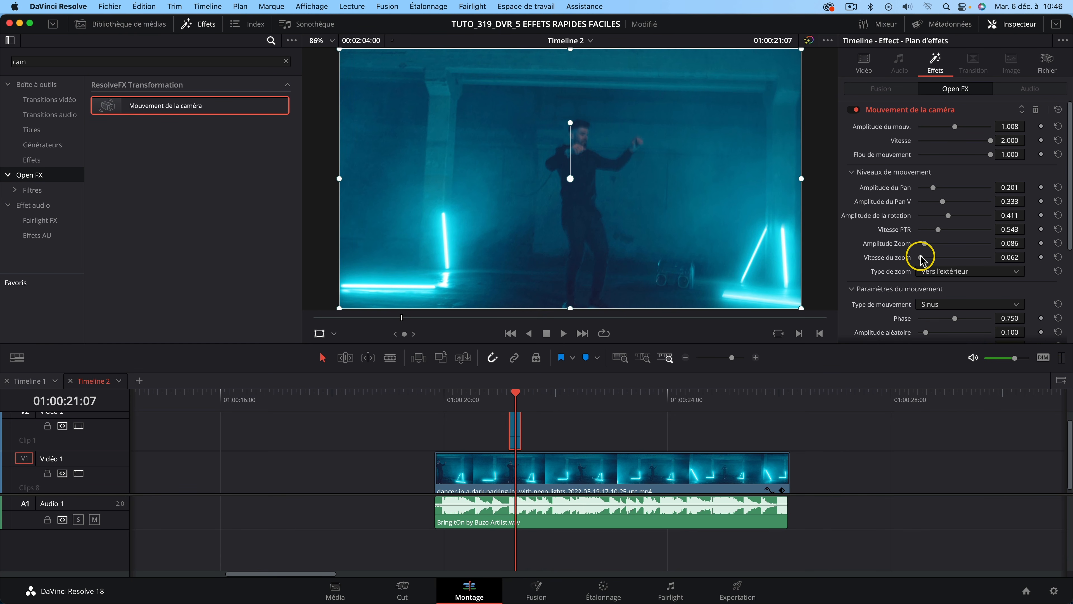
pyautogui.click(1025, 269)
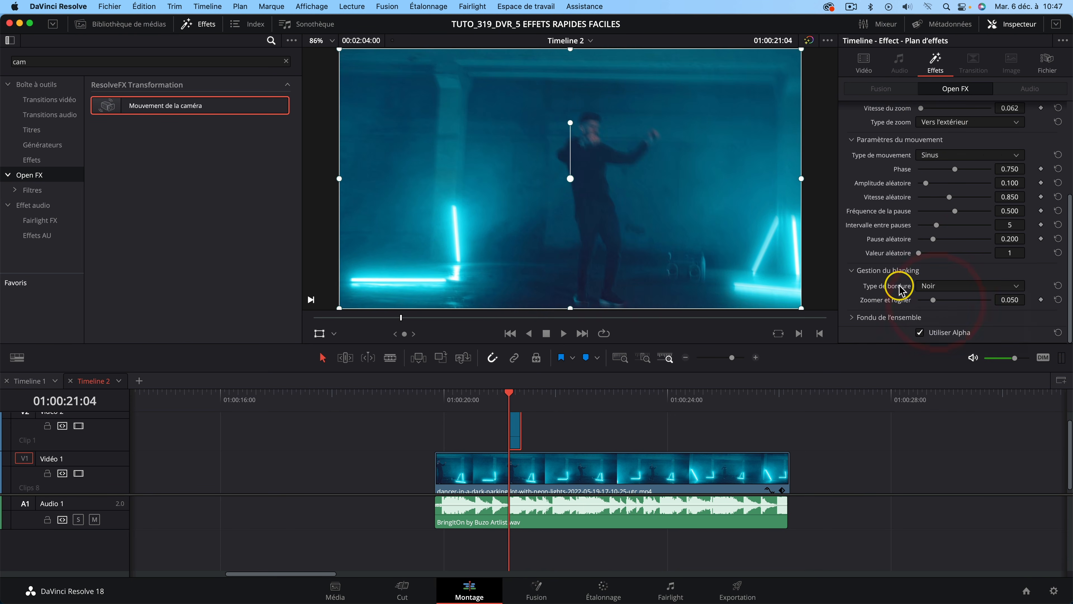
# Set the camera movement's blanking border type to Duplication and play back the result
pyautogui.click(957, 287)
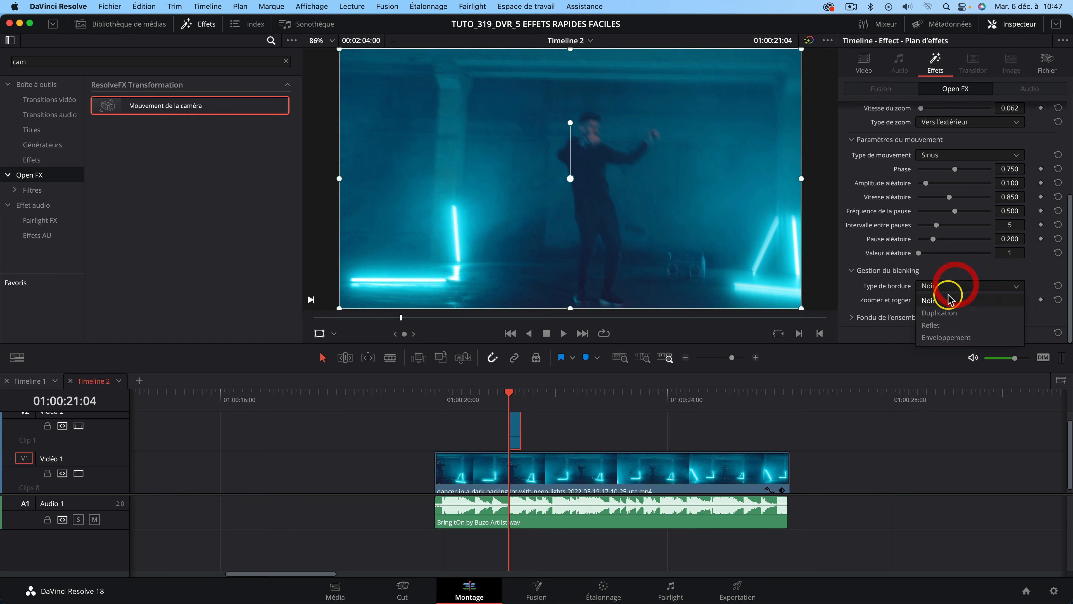
pyautogui.click(951, 312)
pyautogui.press('space')
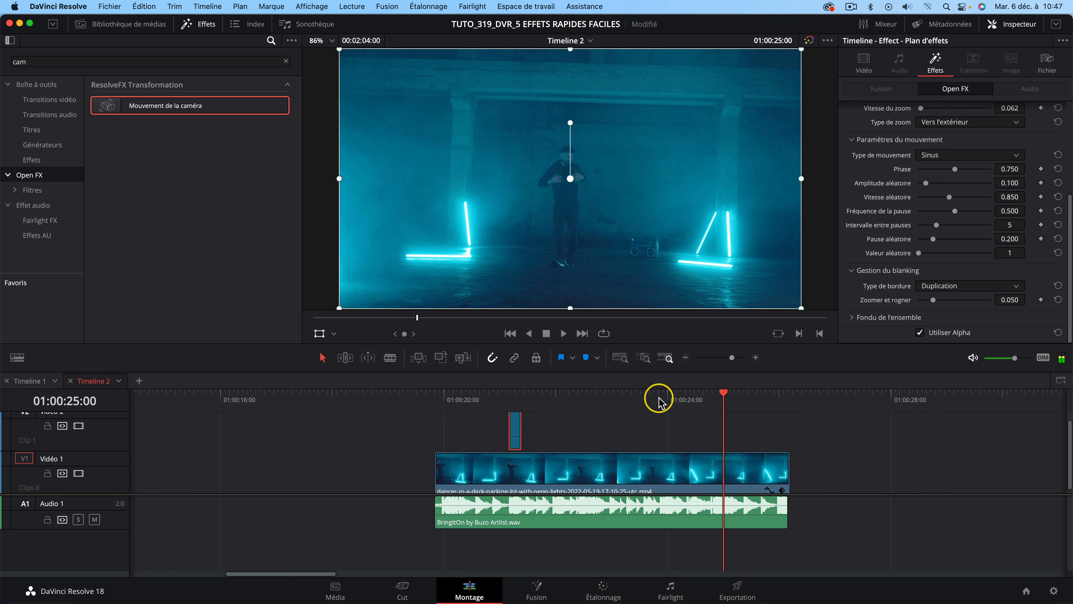
# Duplicate the effect clip three times onto the beats near the end of the dancer clip, with the last copy starting at 01:00:24:19
pyautogui.press('=')
pyautogui.press('-')
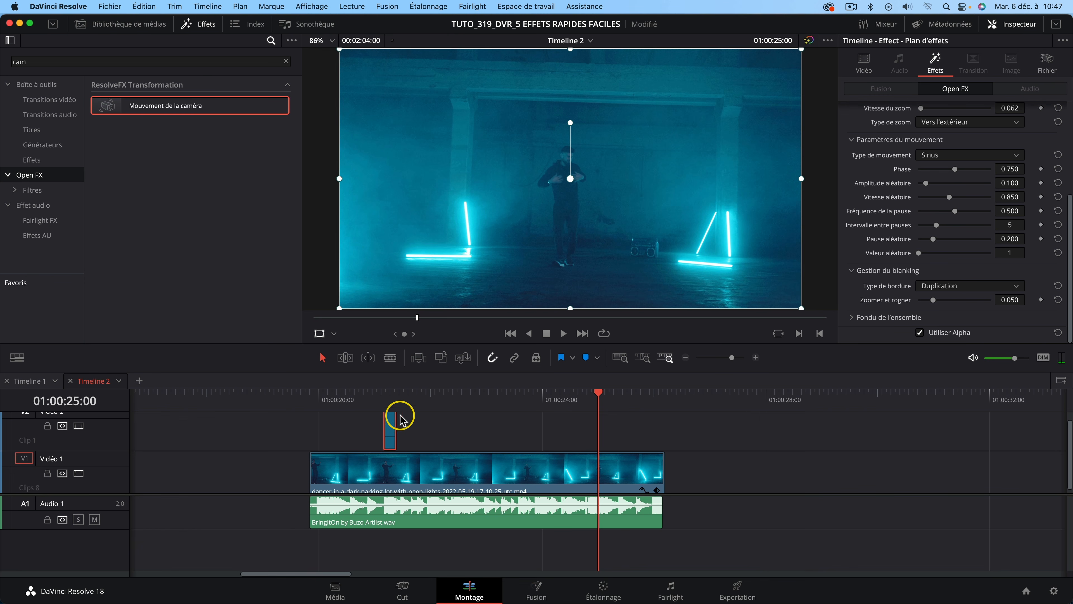
pyautogui.click(536, 400)
pyautogui.moveTo(391, 425); pyautogui.dragTo(552, 428)
pyautogui.click(526, 402)
pyautogui.press('space')
pyautogui.press('space')
pyautogui.moveTo(542, 424); pyautogui.dragTo(567, 423)
pyautogui.press('space')
pyautogui.press('space')
pyautogui.moveTo(569, 425); pyautogui.dragTo(594, 424)
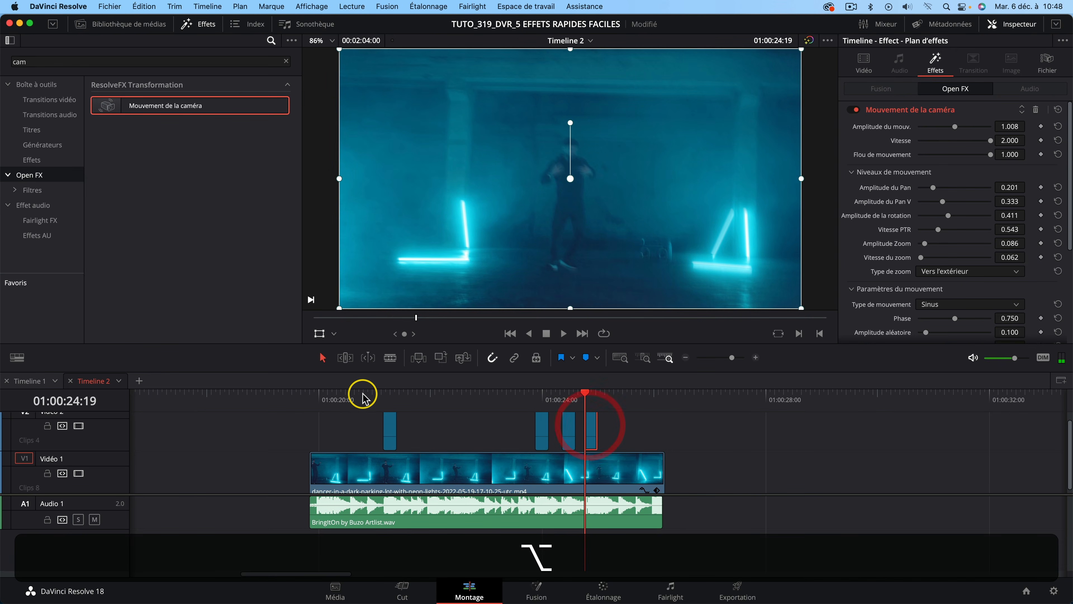
pyautogui.click(312, 400)
pyautogui.click(650, 427)
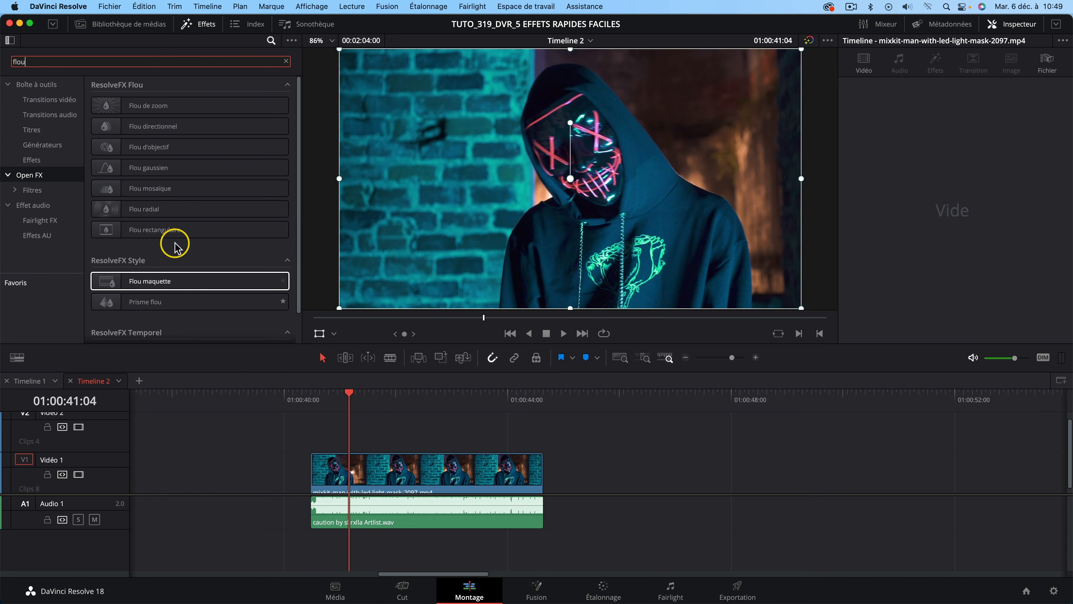
# Apply the Flou radial effect to the masked man clip and set its effect intensity to 0.403
pyautogui.moveTo(145, 214); pyautogui.dragTo(407, 466)
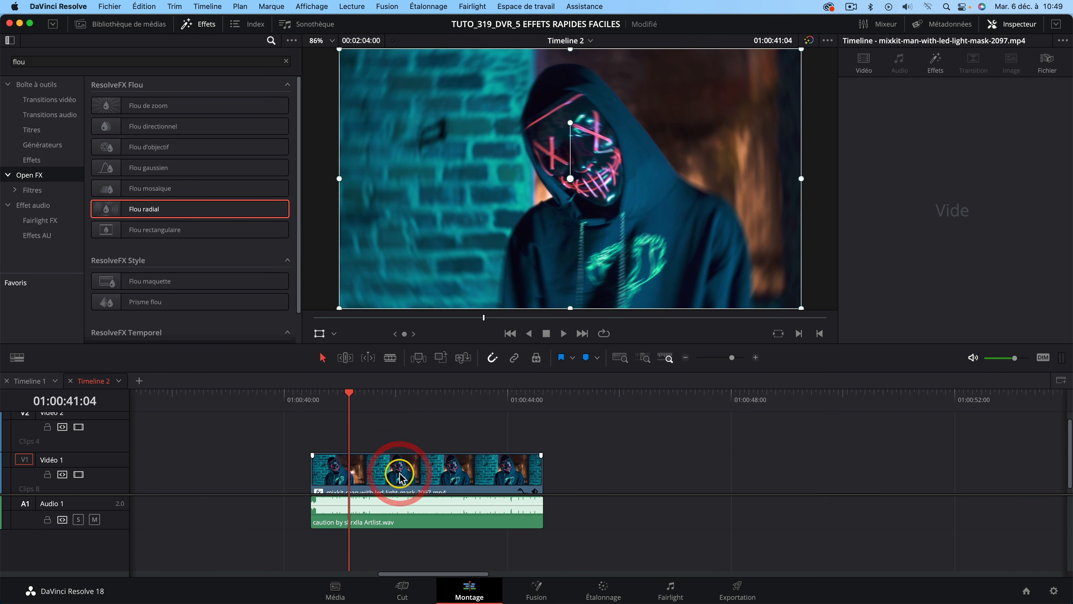
pyautogui.click(936, 59)
pyautogui.moveTo(948, 142); pyautogui.dragTo(947, 142)
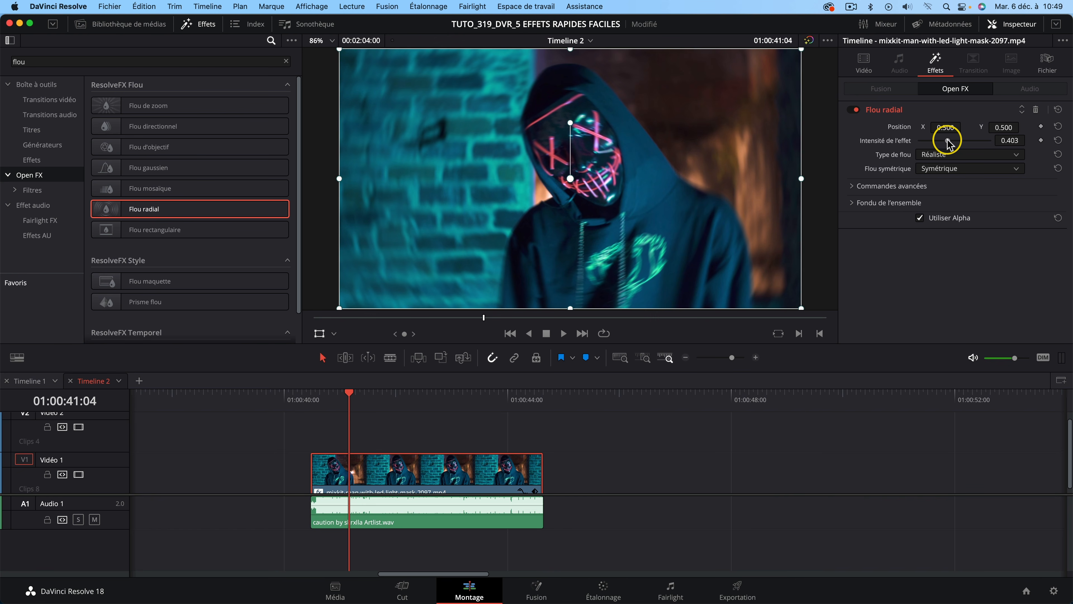
pyautogui.moveTo(946, 140); pyautogui.dragTo(947, 142)
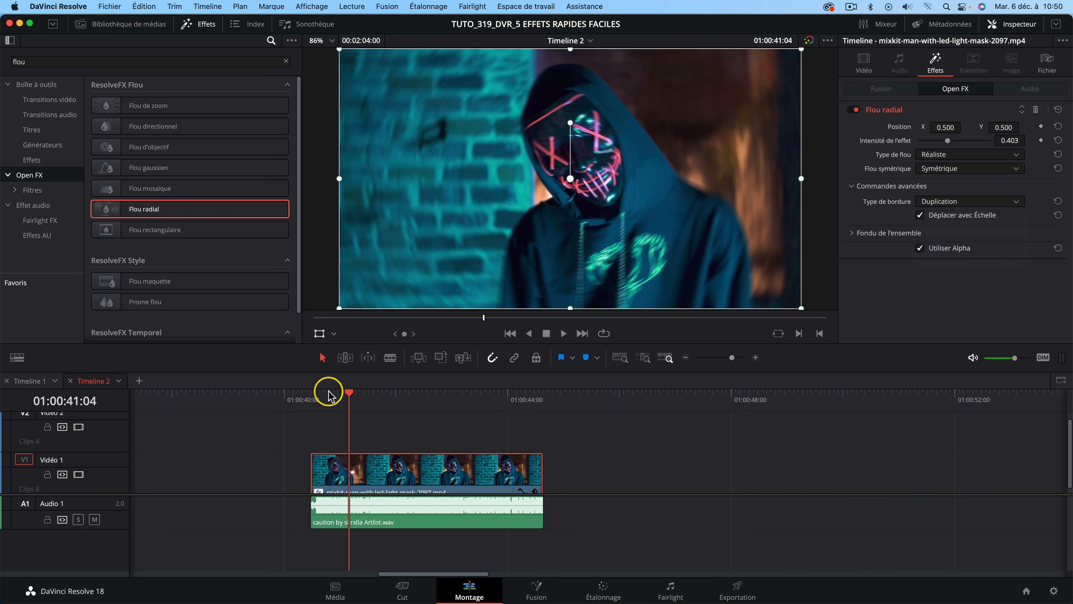
# Play back the masked man clip from its start to check the radial blur
pyautogui.click(317, 394)
pyautogui.press('space')
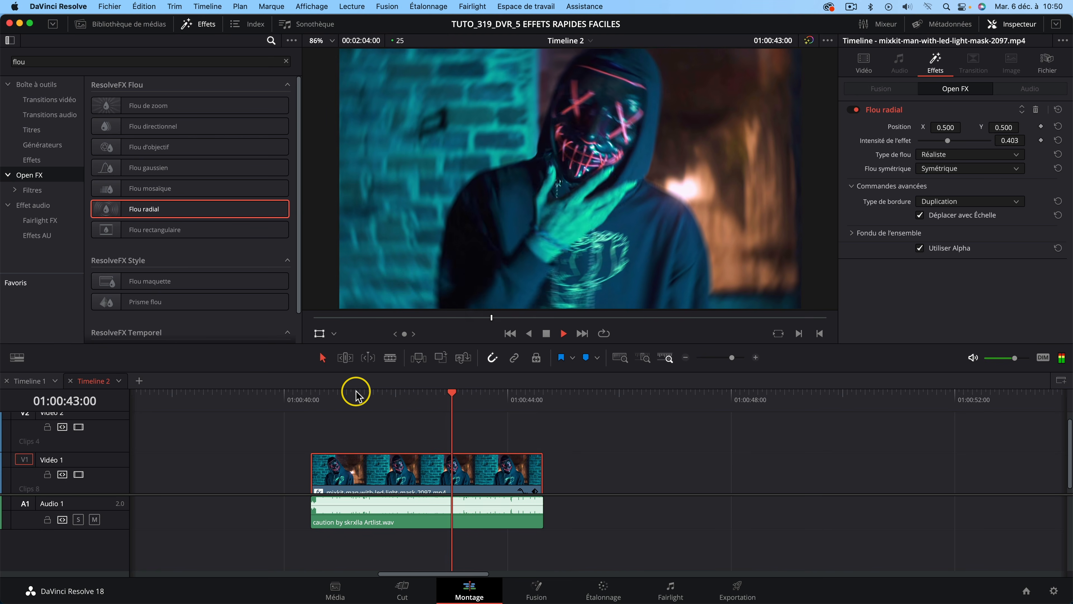
pyautogui.press('space')
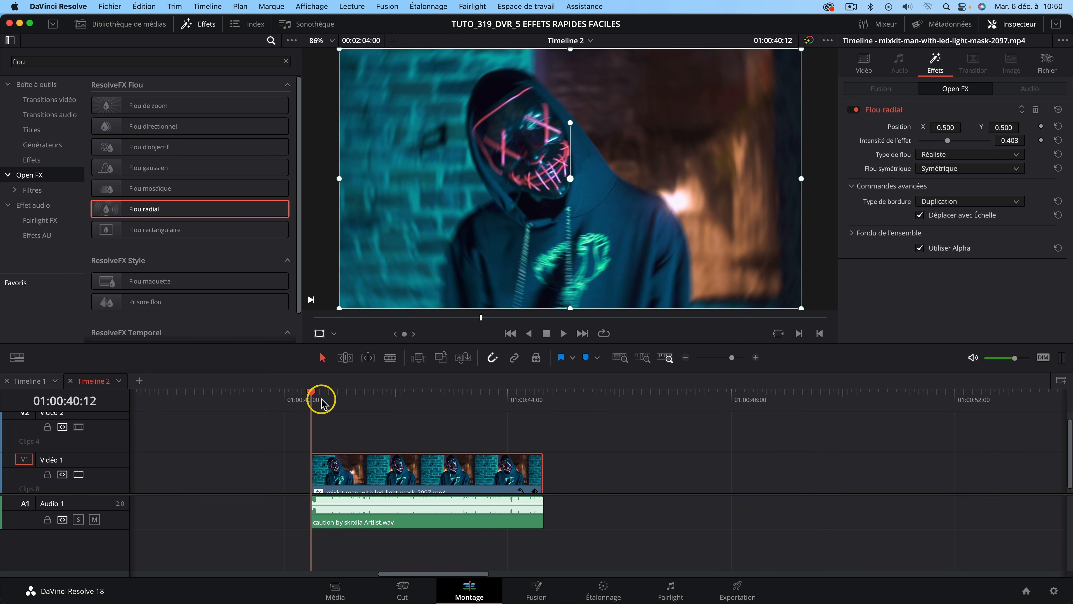
# Keyframe the radial blur's effect intensity at 0.403 on 01:00:41:11 and at 0 one frame earlier, and play back the clip
pyautogui.click(364, 395)
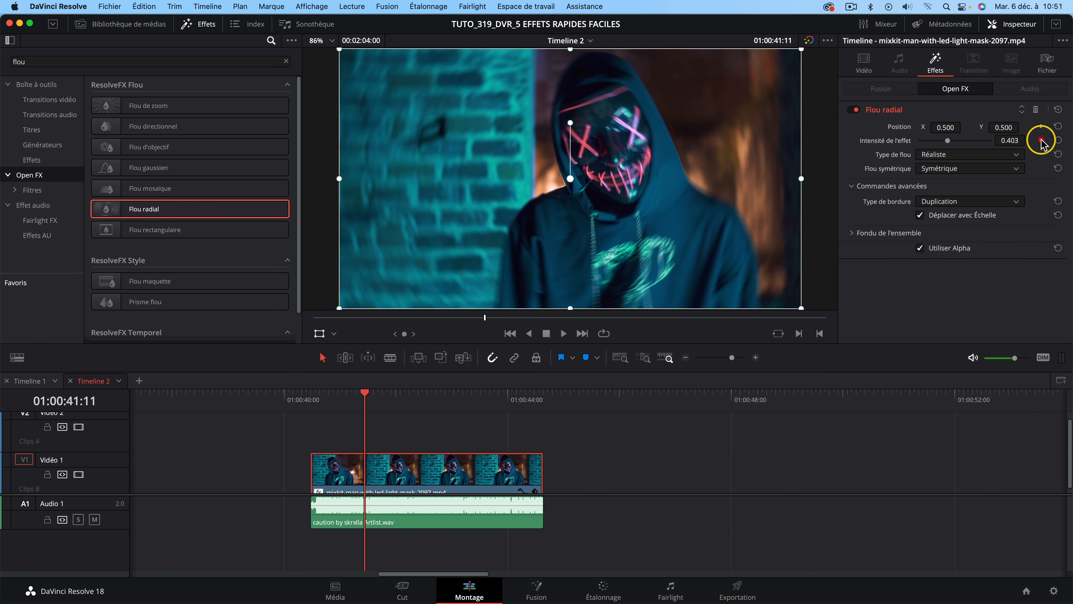
pyautogui.press('Left')
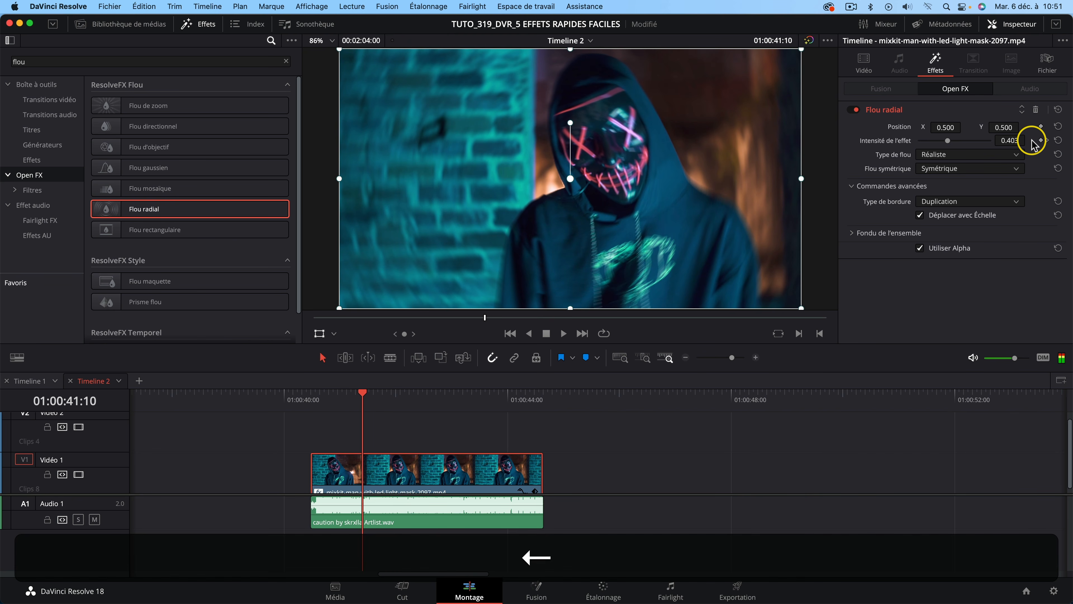
pyautogui.moveTo(945, 143); pyautogui.dragTo(903, 144)
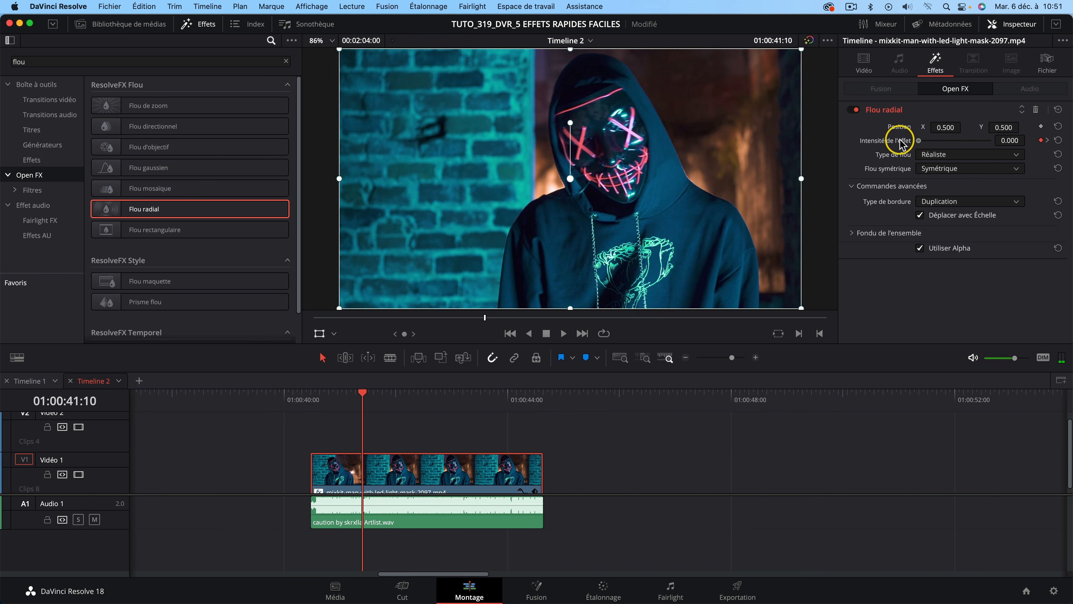
pyautogui.click(311, 395)
pyautogui.press('space')
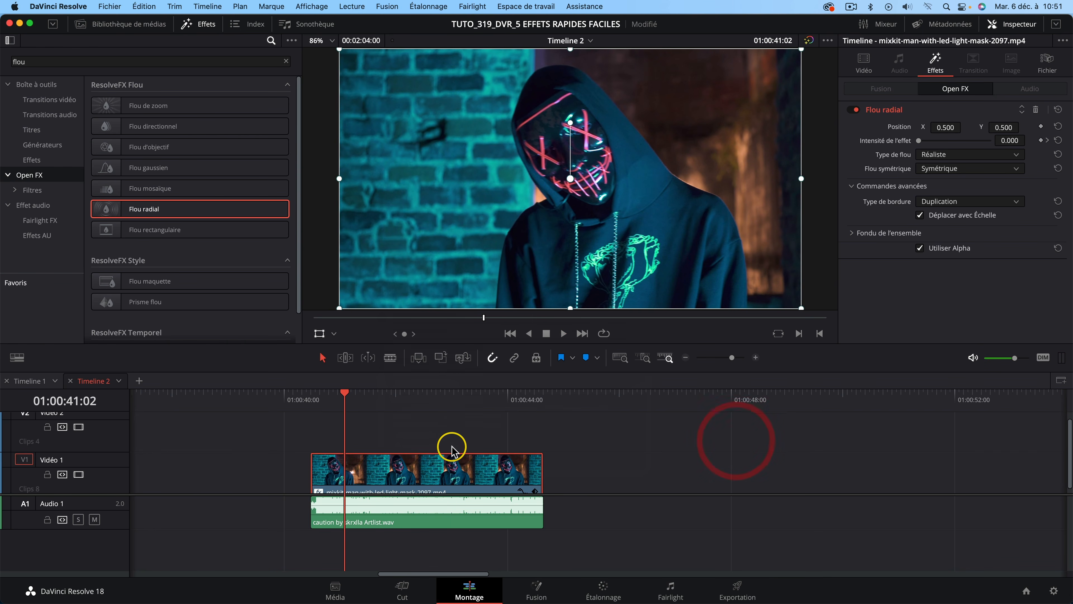
# Show the masked man clip's keyframe curve for the Flou radial effect intensity in the timeline
pyautogui.scroll(-1, 524, 488)
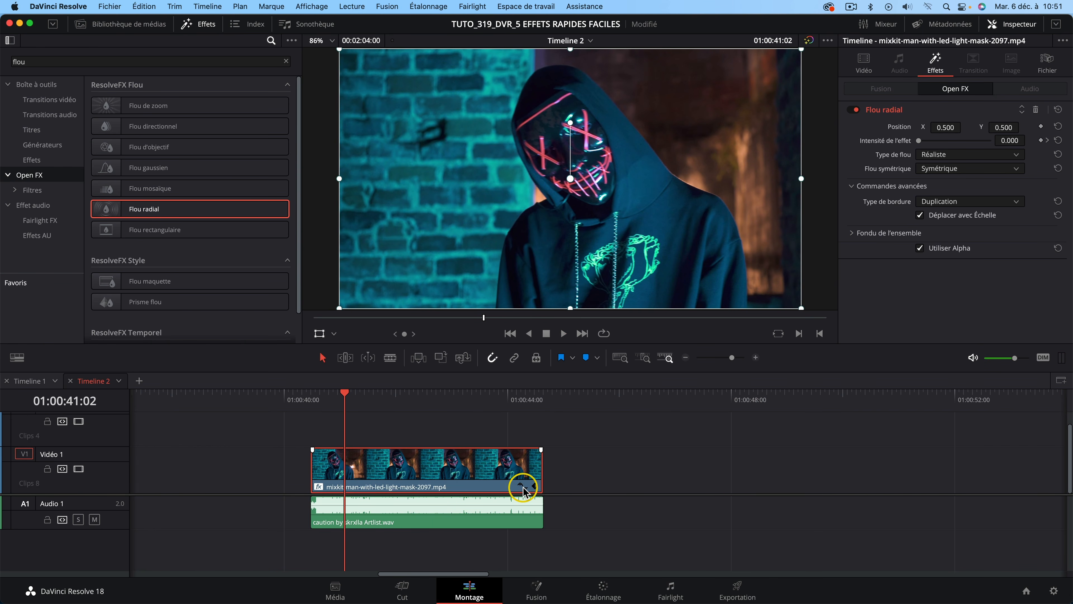
pyautogui.click(523, 488)
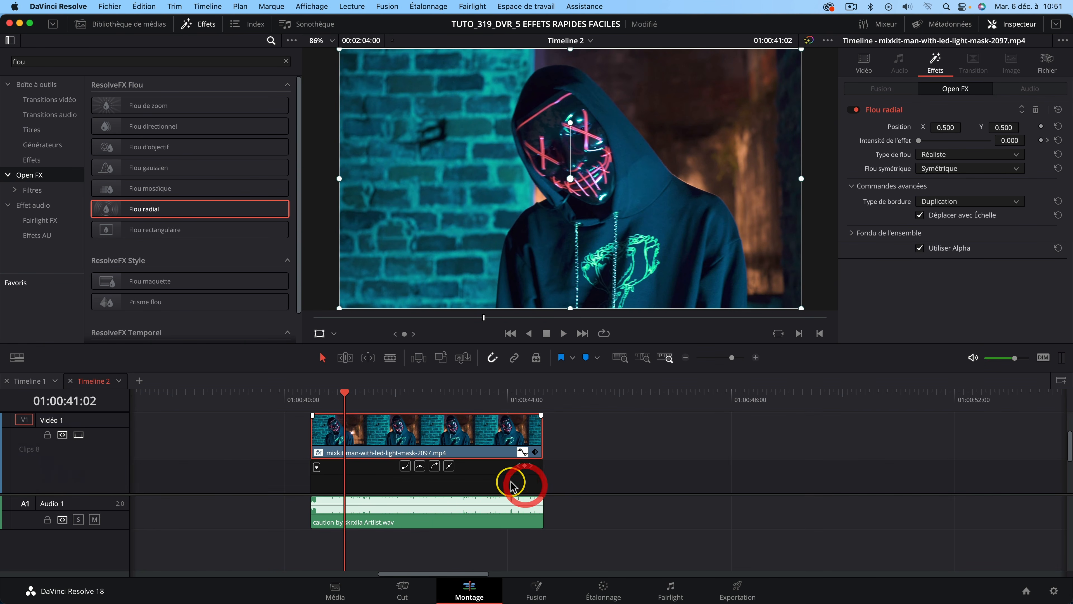
pyautogui.click(317, 467)
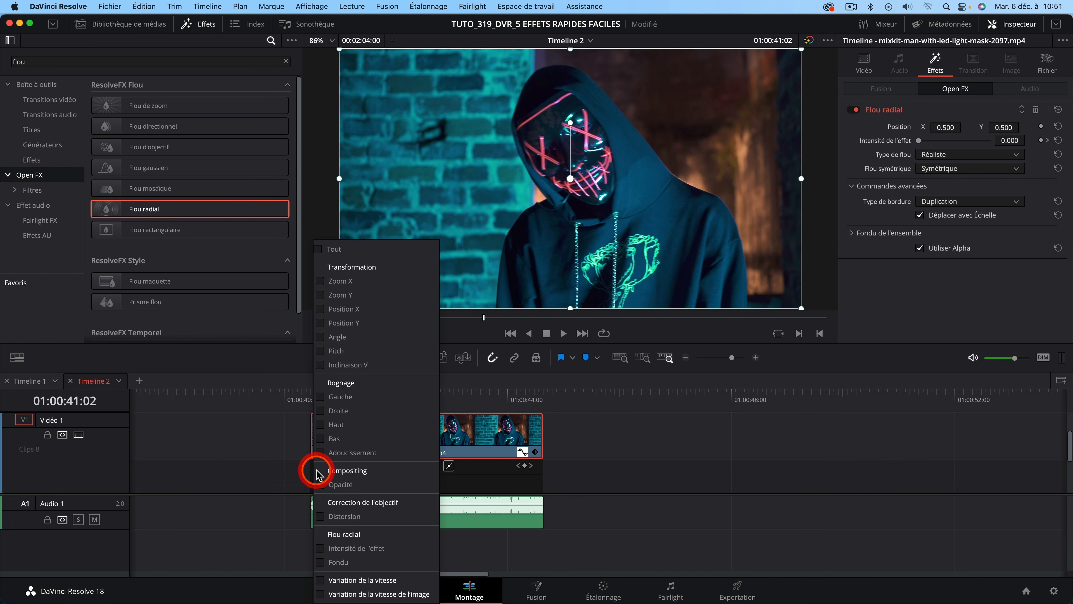
pyautogui.click(319, 548)
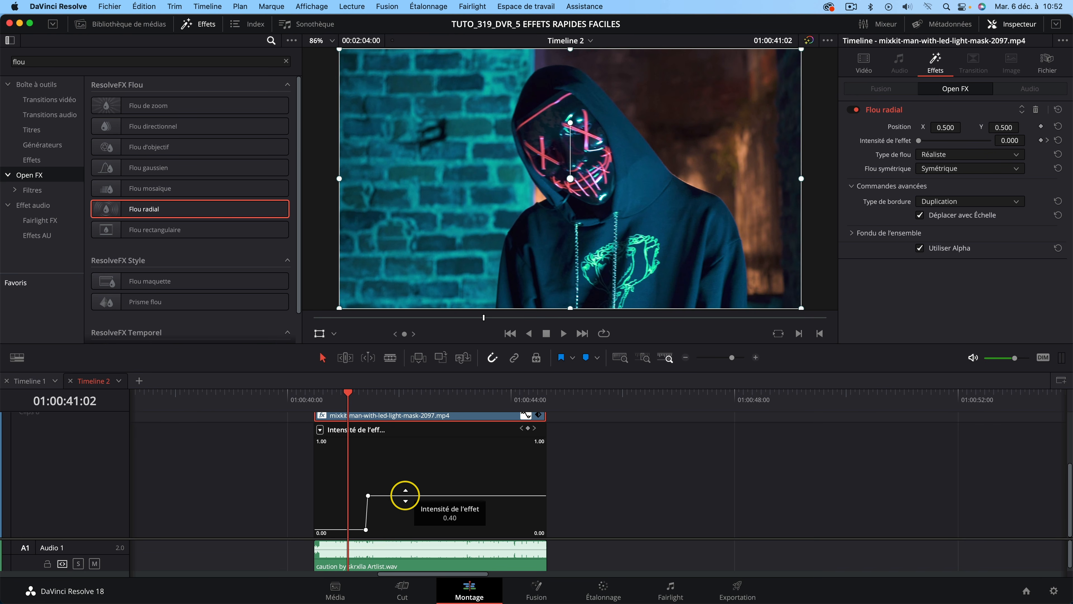
# Add two keyframes in the second half of the intensity curve, lower the second to 0, and play back the clip
pyautogui.press('alt')
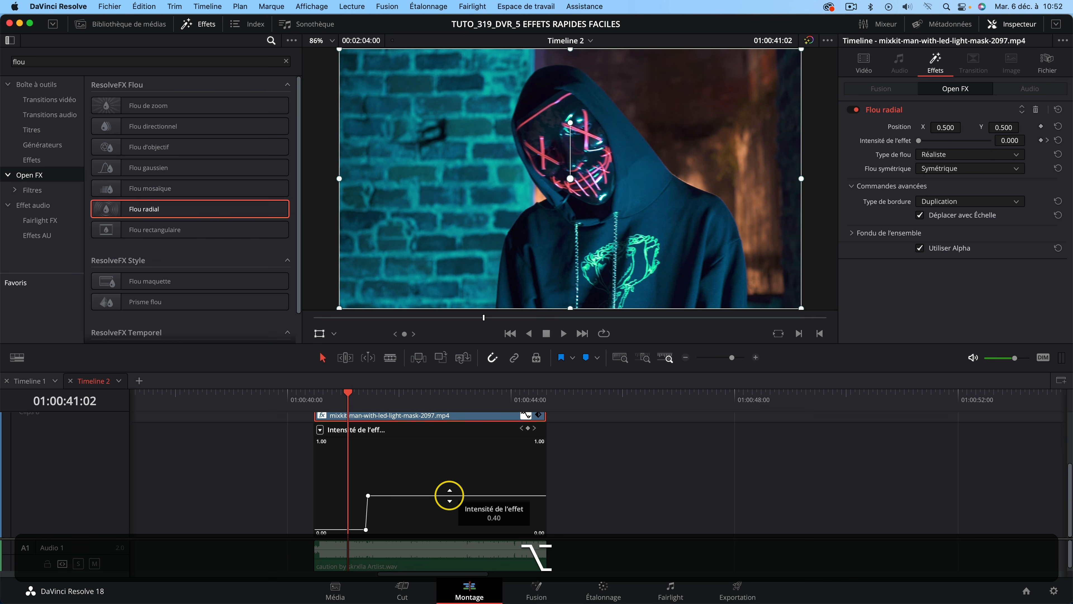
pyautogui.keyDown('alt'); pyautogui.click(451, 494); pyautogui.keyUp('alt')
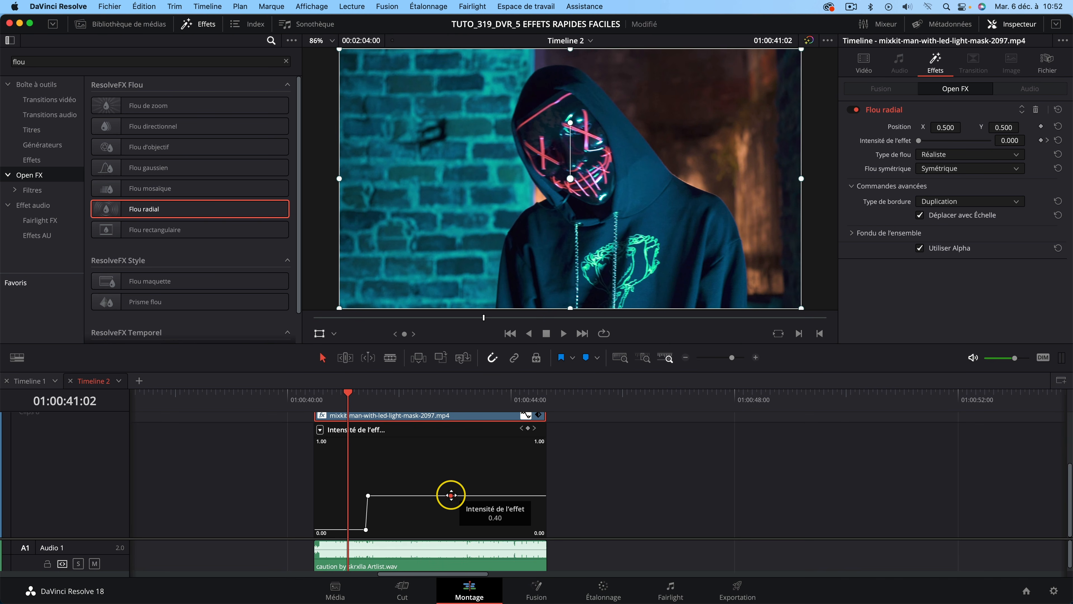
pyautogui.keyDown('alt'); pyautogui.click(474, 496); pyautogui.keyUp('alt')
pyautogui.moveTo(474, 497); pyautogui.dragTo(442, 534)
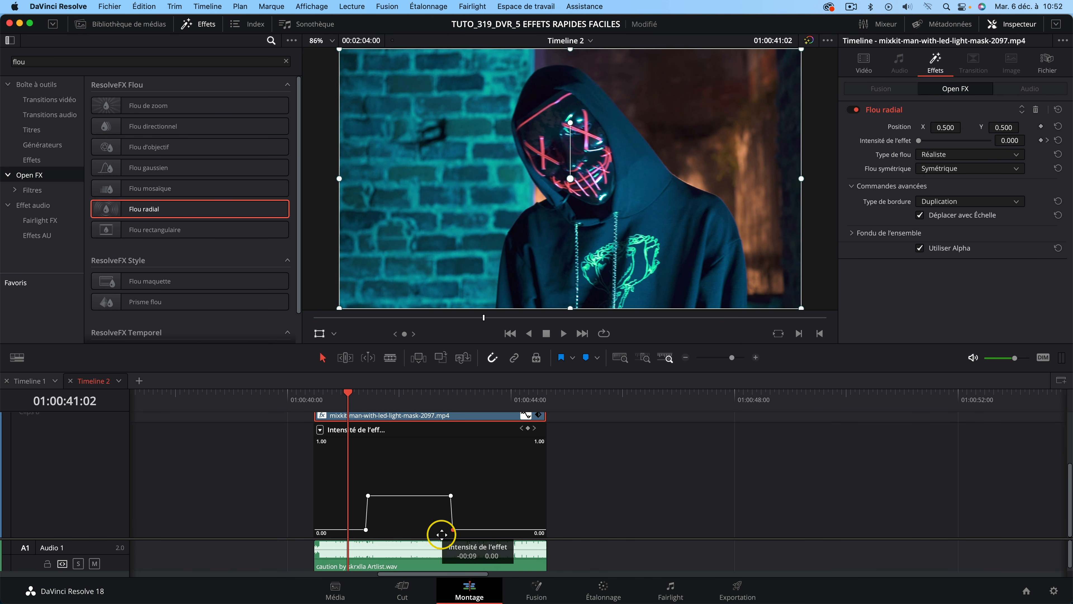
pyautogui.click(314, 395)
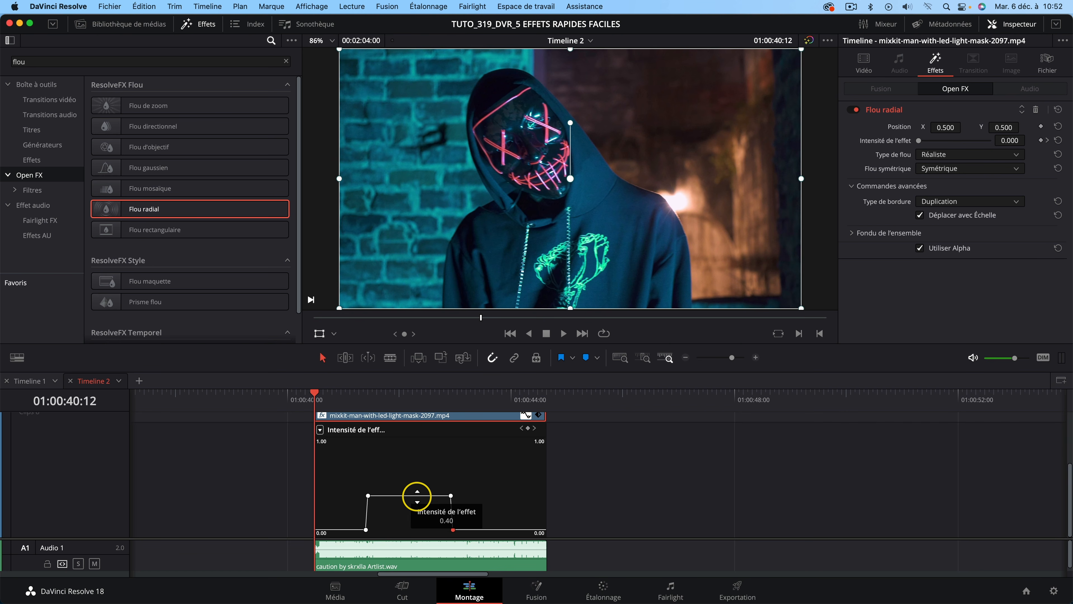
pyautogui.press('space')
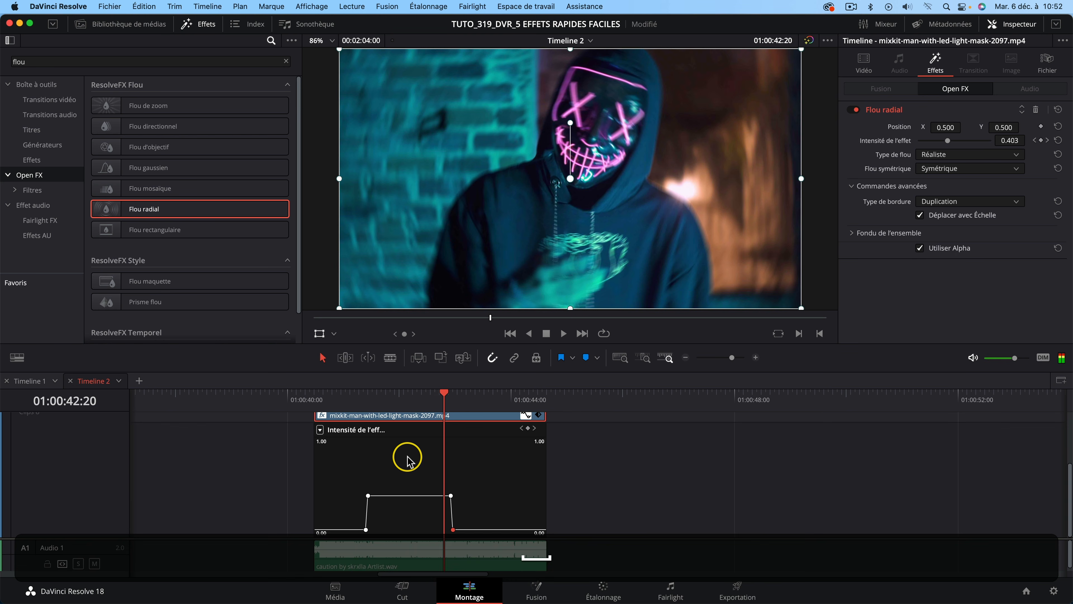
# Move the intensity curve's two closing keyframes earlier, to about 01:00:41:18, to shorten the blur
pyautogui.click(373, 398)
pyautogui.press('Right')
pyautogui.press('Right')
pyautogui.press('Right')
pyautogui.press('Right')
pyautogui.press('Right')
pyautogui.press('Right')
pyautogui.press('Right')
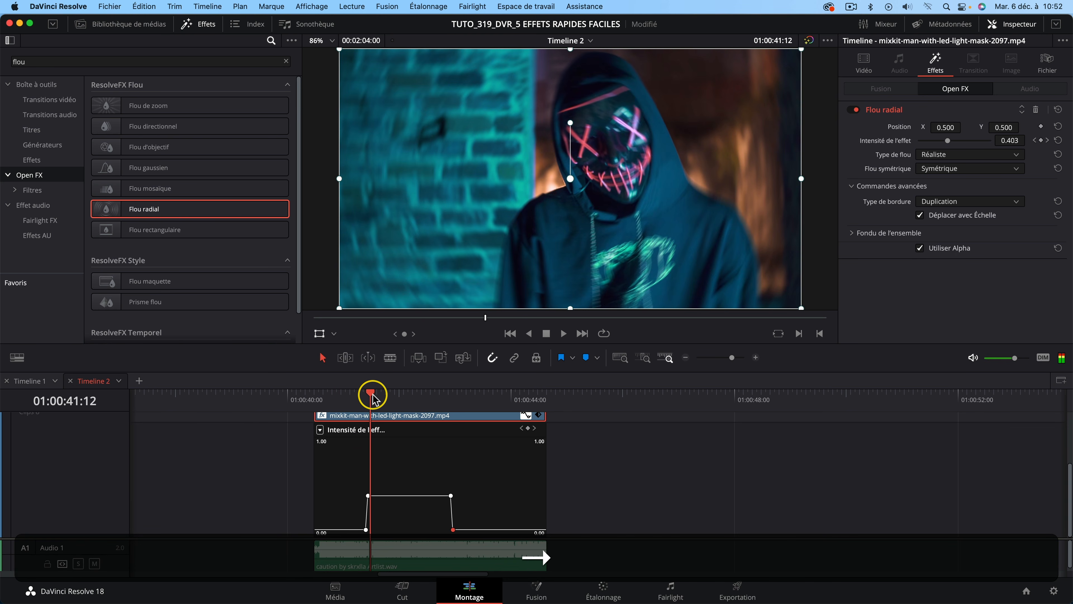
pyautogui.press('Right')
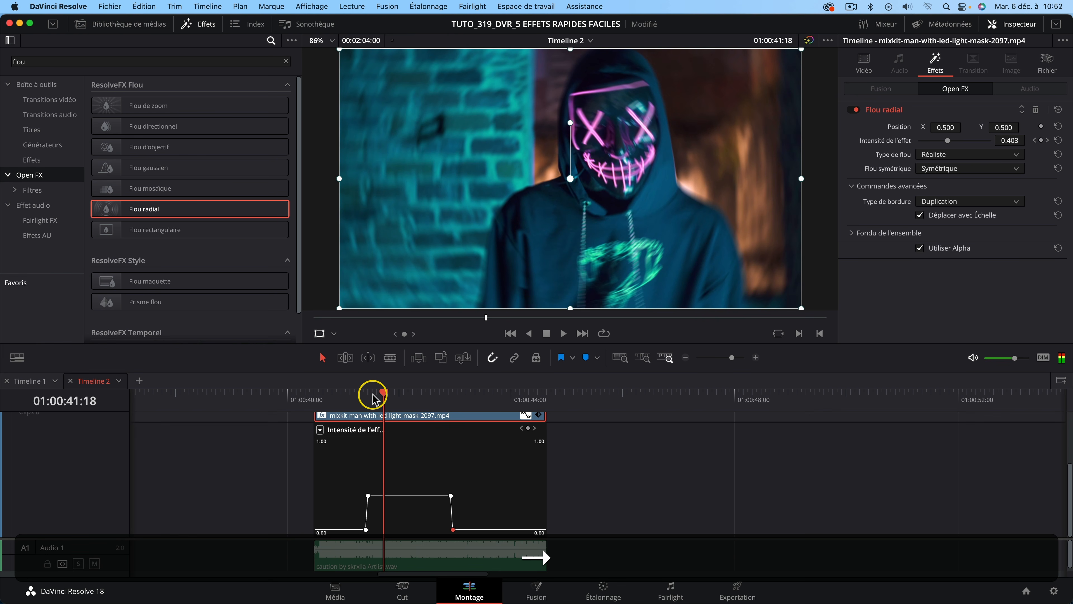
pyautogui.moveTo(484, 480); pyautogui.dragTo(388, 534)
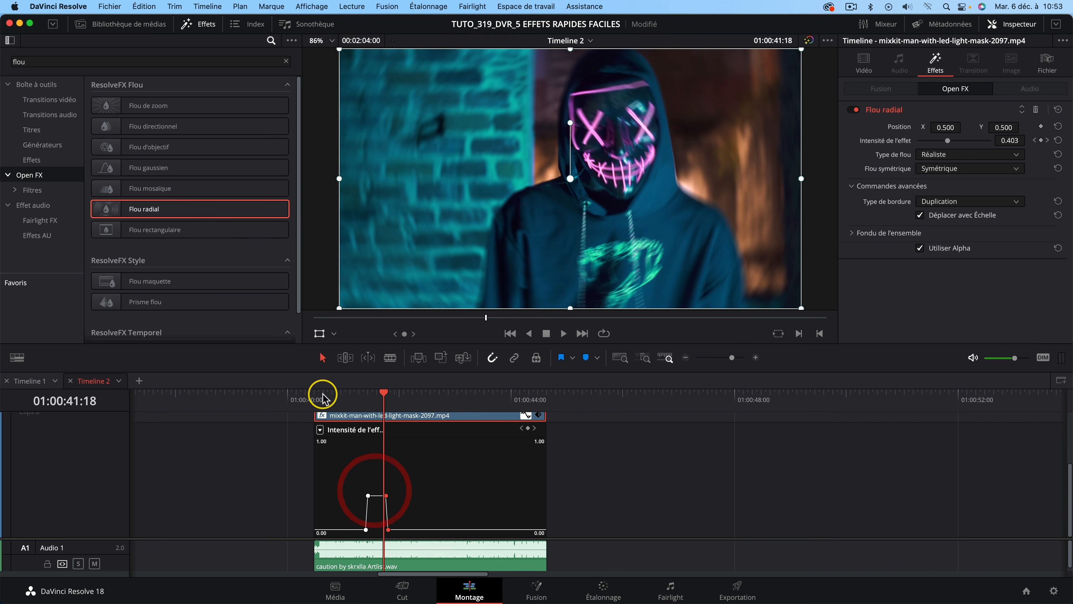
# Play back the masked man clip from its start to check the shortened radial blur
pyautogui.click(309, 394)
pyautogui.press('space')
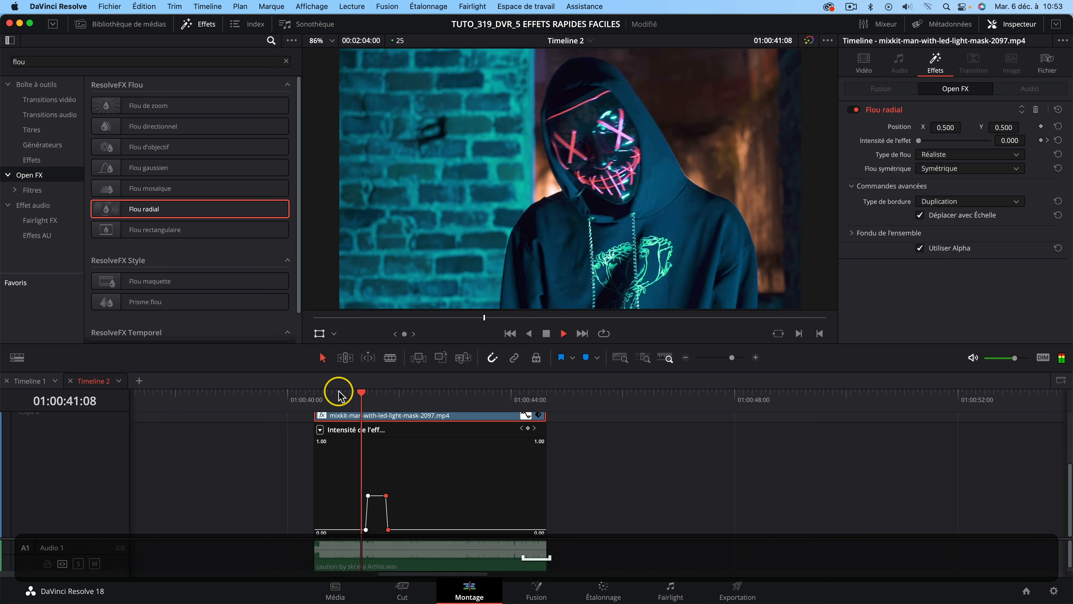
pyautogui.press('space')
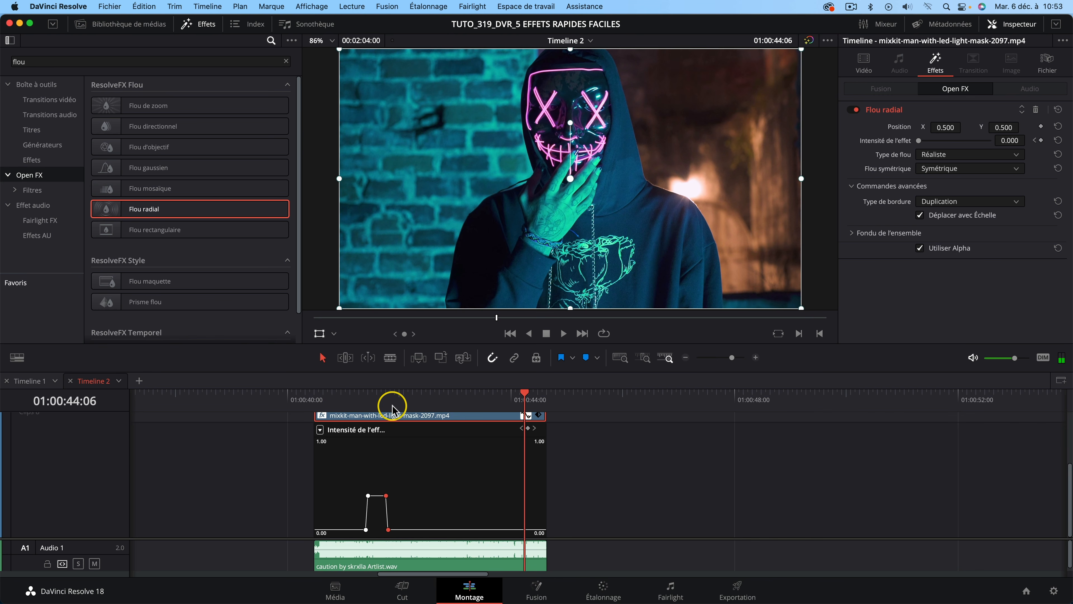
pyautogui.click(317, 398)
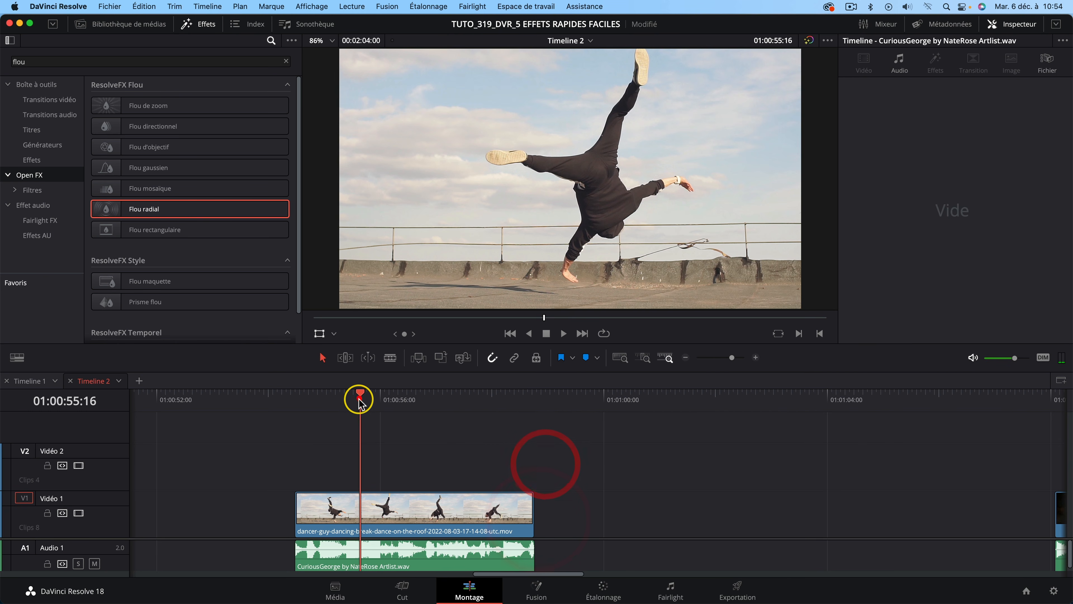
# Apply the Trainées effect to the rooftop break-dance clip with a trail length of 5 and a Portée of 0.790
pyautogui.click(359, 396)
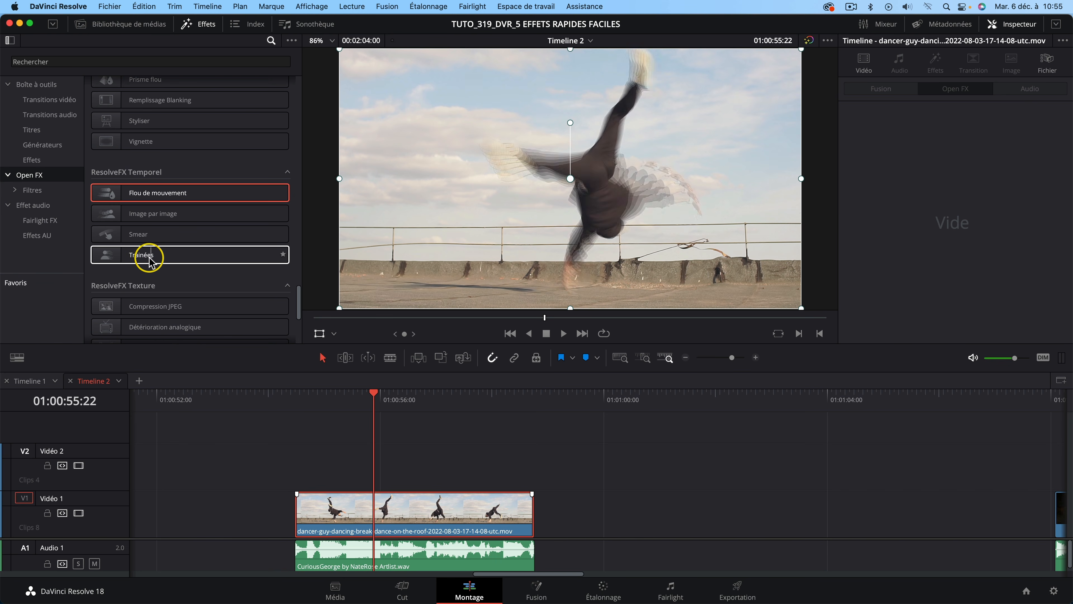
pyautogui.moveTo(143, 257); pyautogui.dragTo(394, 509)
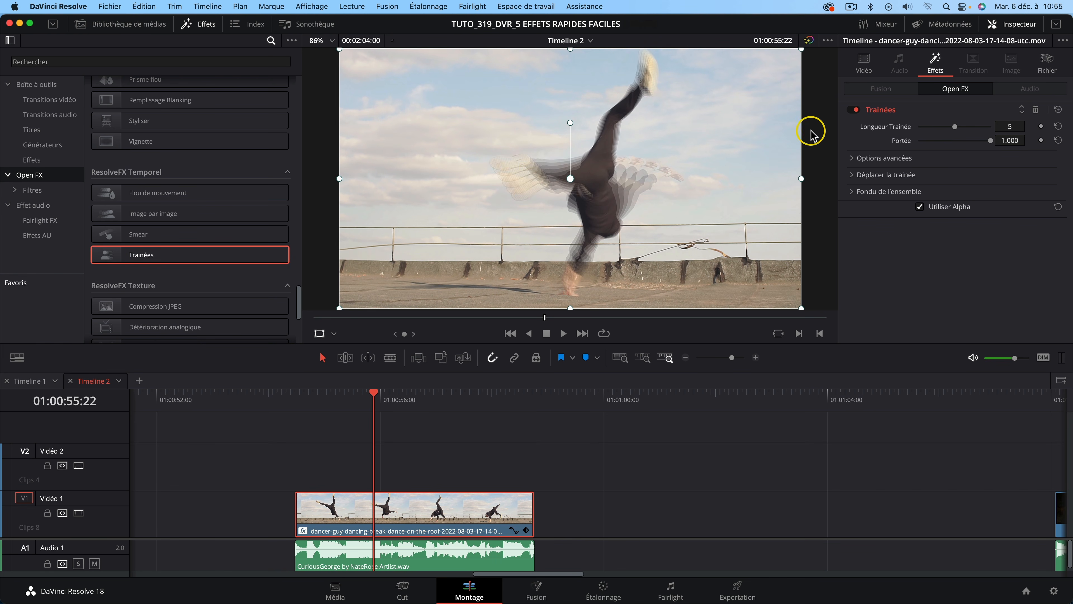
pyautogui.moveTo(955, 127); pyautogui.dragTo(980, 143)
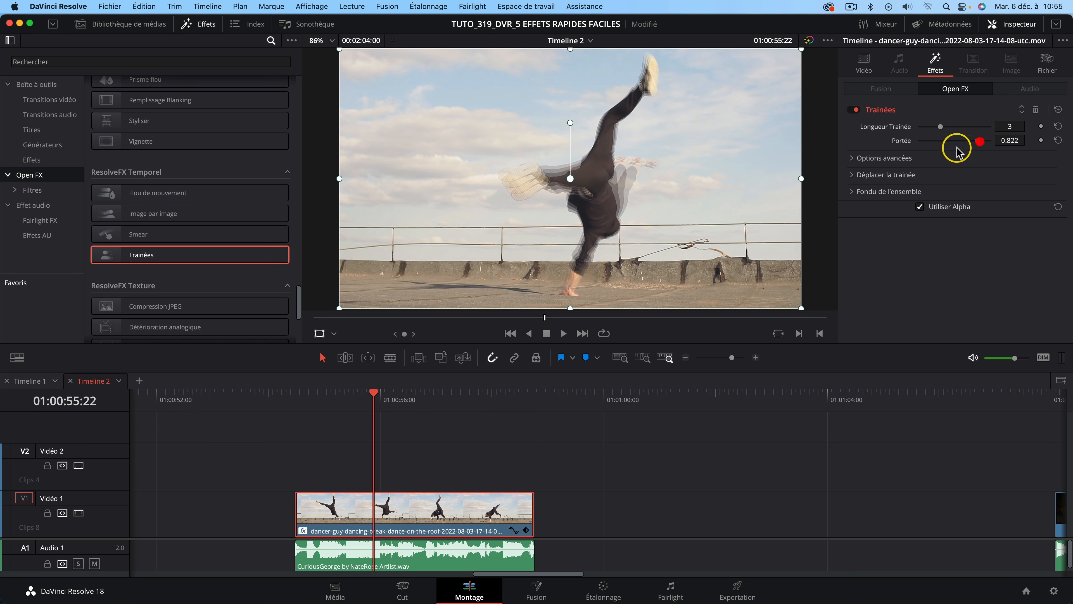
# Set the trail displacement to zoom 1.017, rotation 0.34 and border type Duplication, with the overall Fondu at 0.442
pyautogui.click(853, 161)
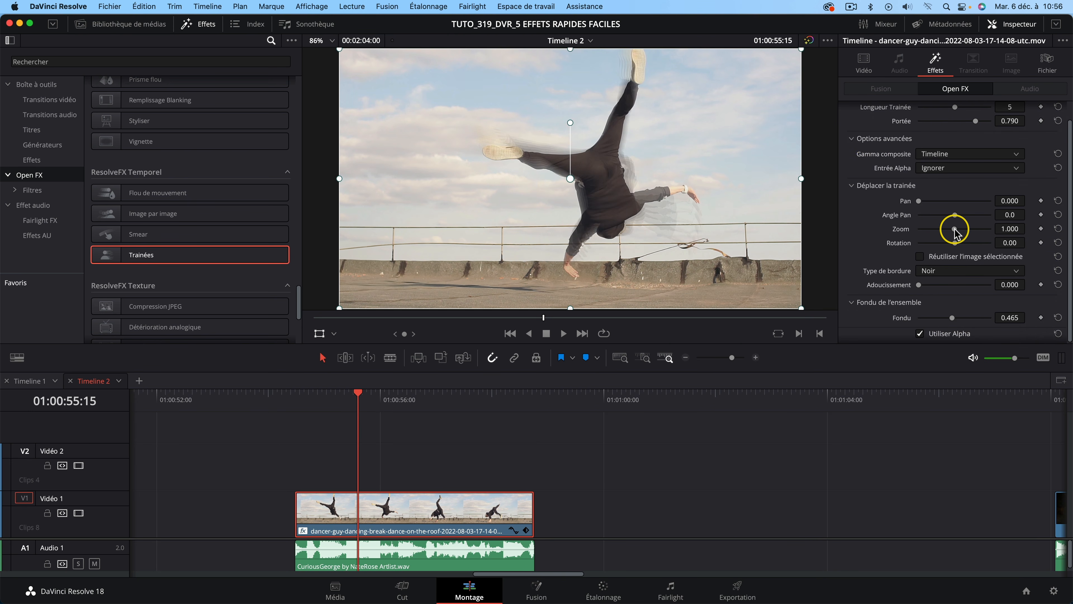
pyautogui.moveTo(955, 229); pyautogui.dragTo(958, 230)
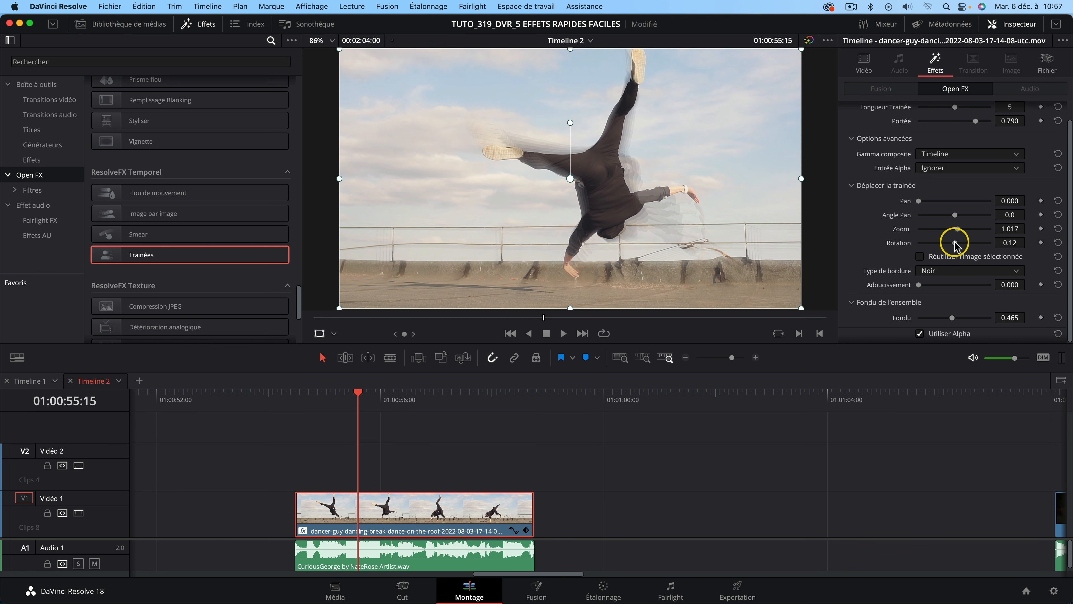
pyautogui.click(961, 271)
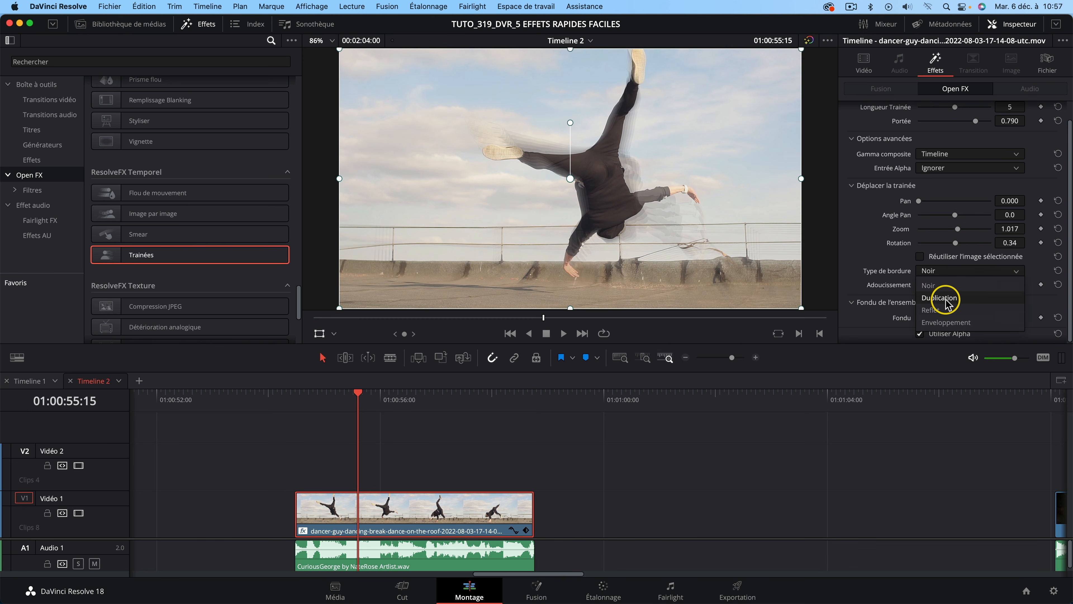
pyautogui.moveTo(949, 301); pyautogui.dragTo(947, 301)
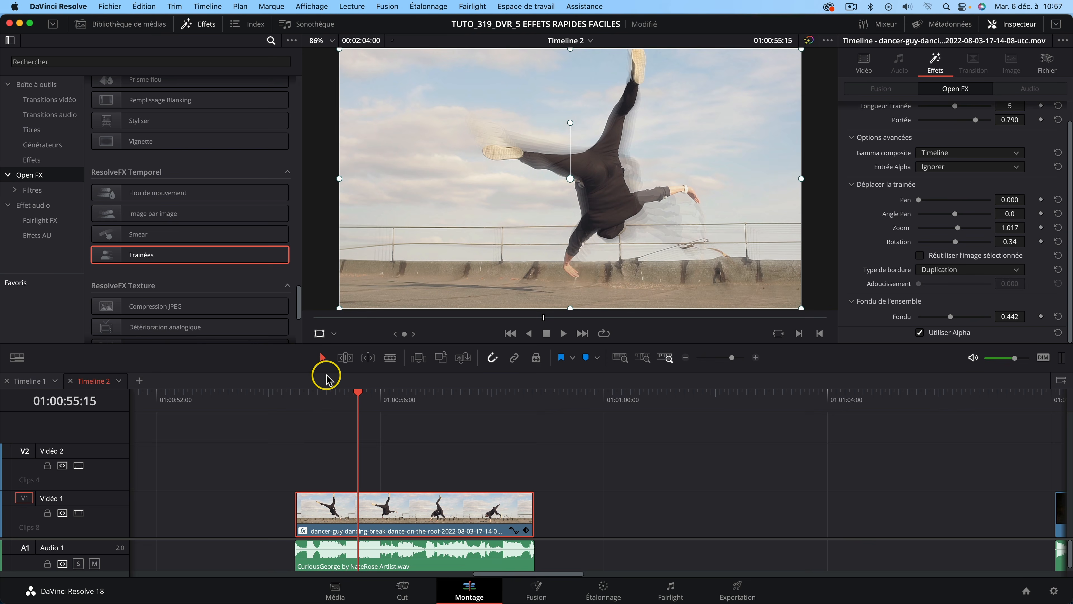
# Play back the rooftop break-dance clip to check the trails effect
pyautogui.click(303, 399)
pyautogui.press('space')
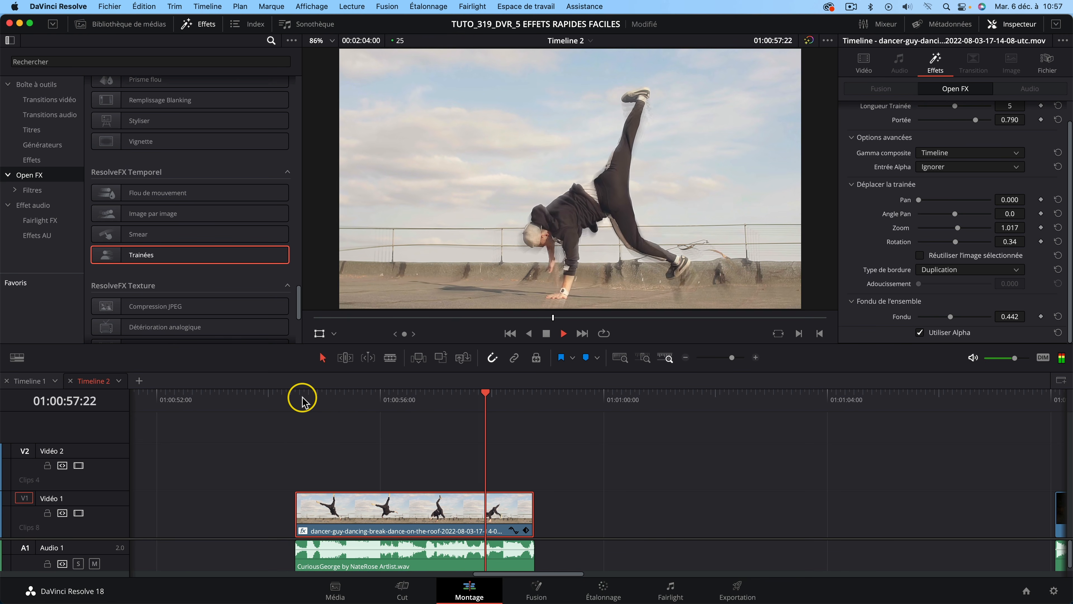
pyautogui.click(310, 400)
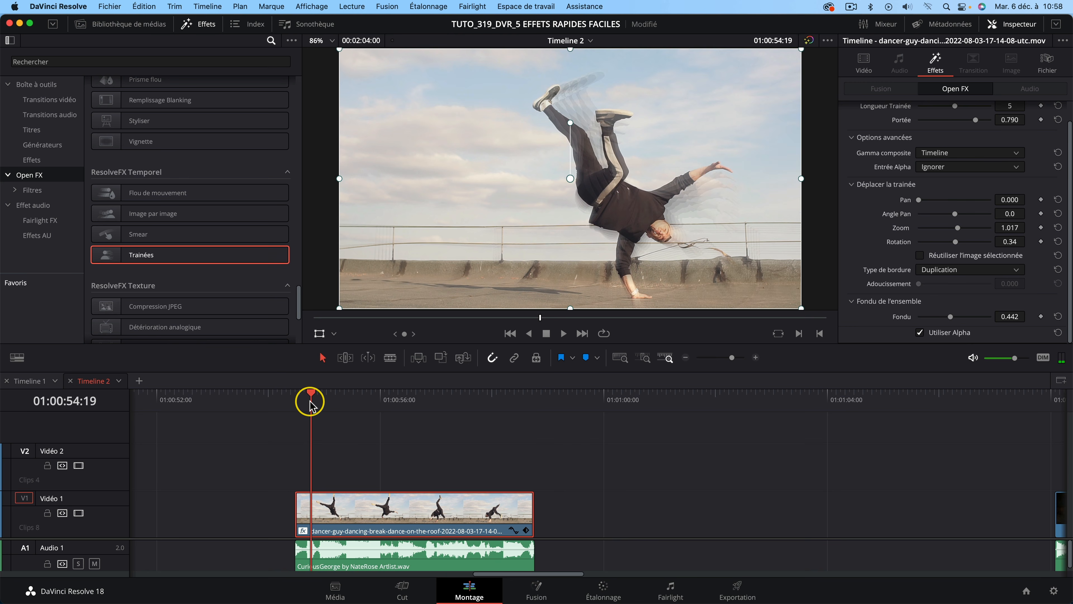
# Keyframe the Longueur Trainée at 0 on the clip's start, 5 at 01:00:56:07 and 0 at 01:00:57:13
pyautogui.click(295, 393)
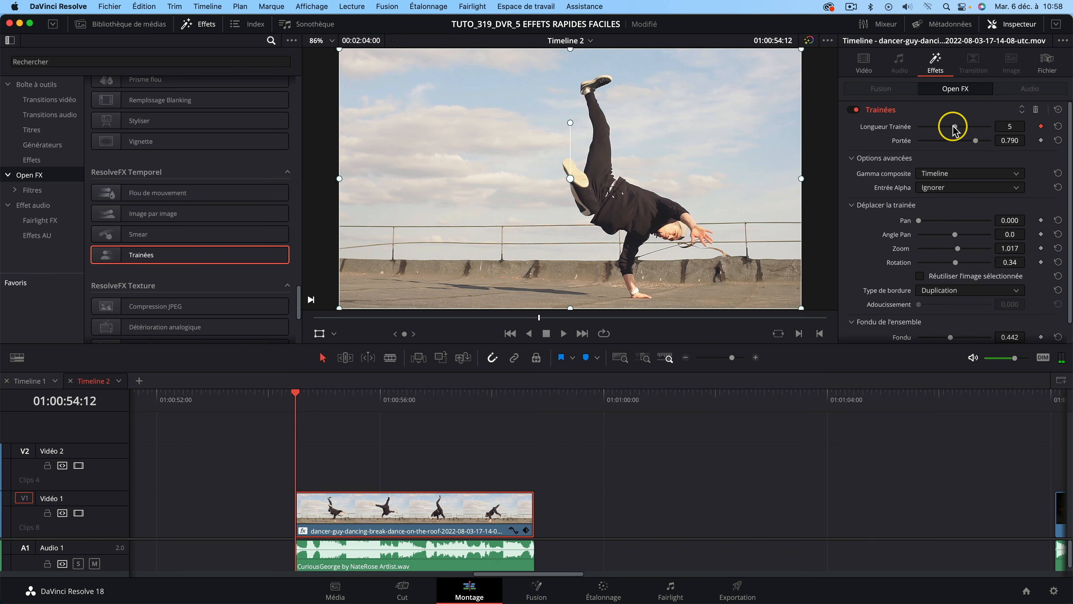
pyautogui.click(398, 397)
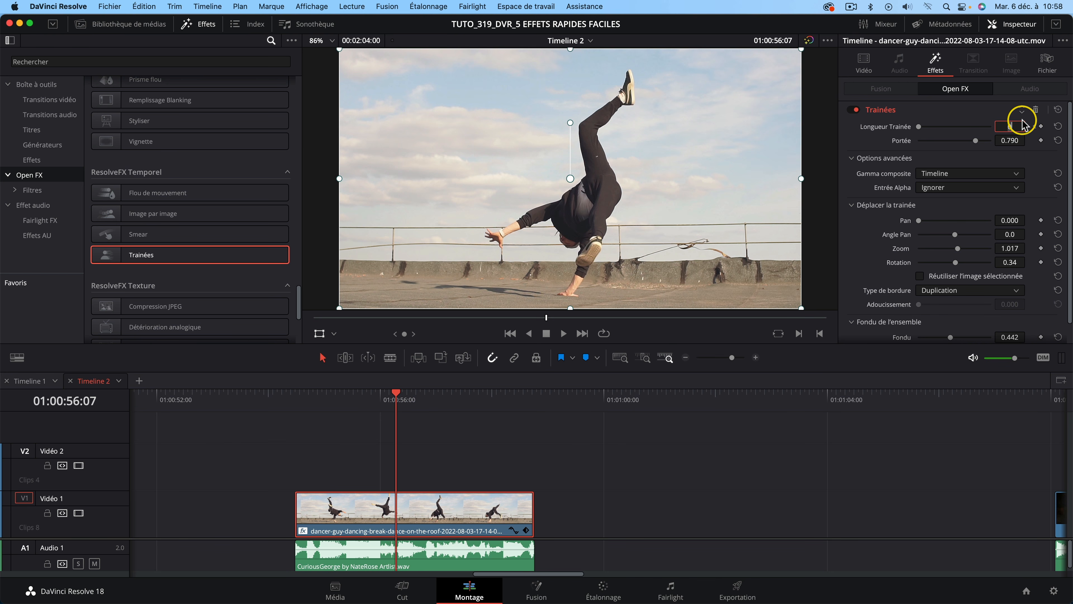
pyautogui.write('5')
pyautogui.click(977, 114)
pyautogui.click(465, 394)
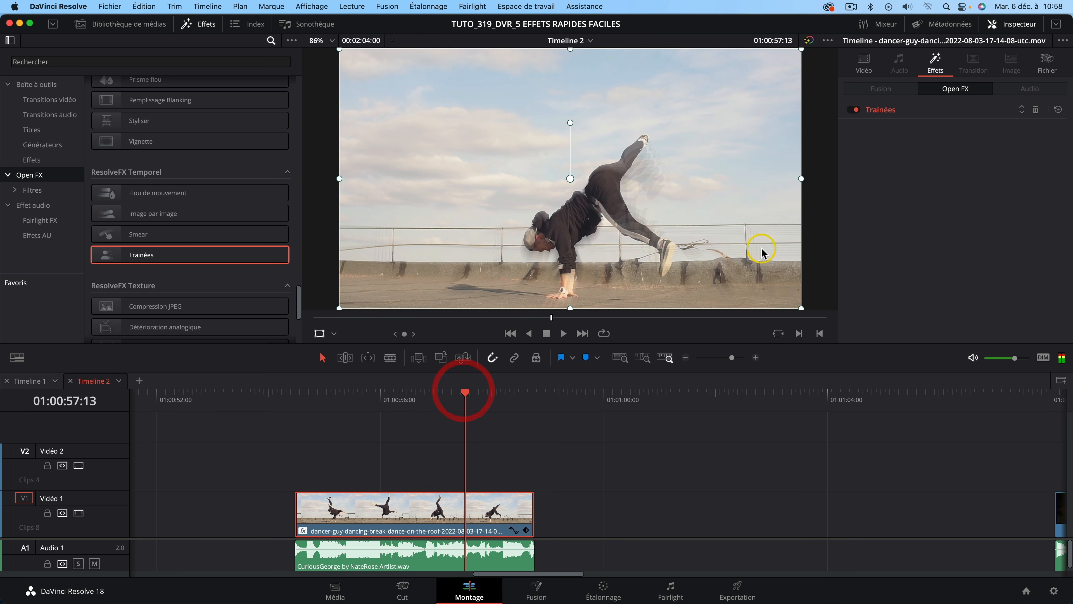
pyautogui.moveTo(932, 127); pyautogui.dragTo(900, 130)
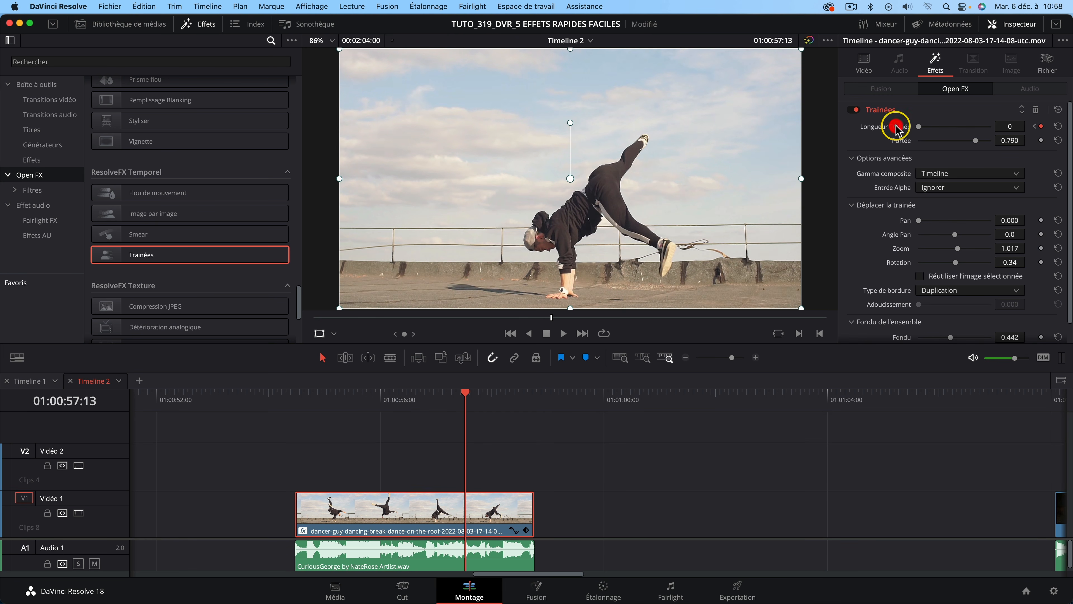
pyautogui.press('Up')
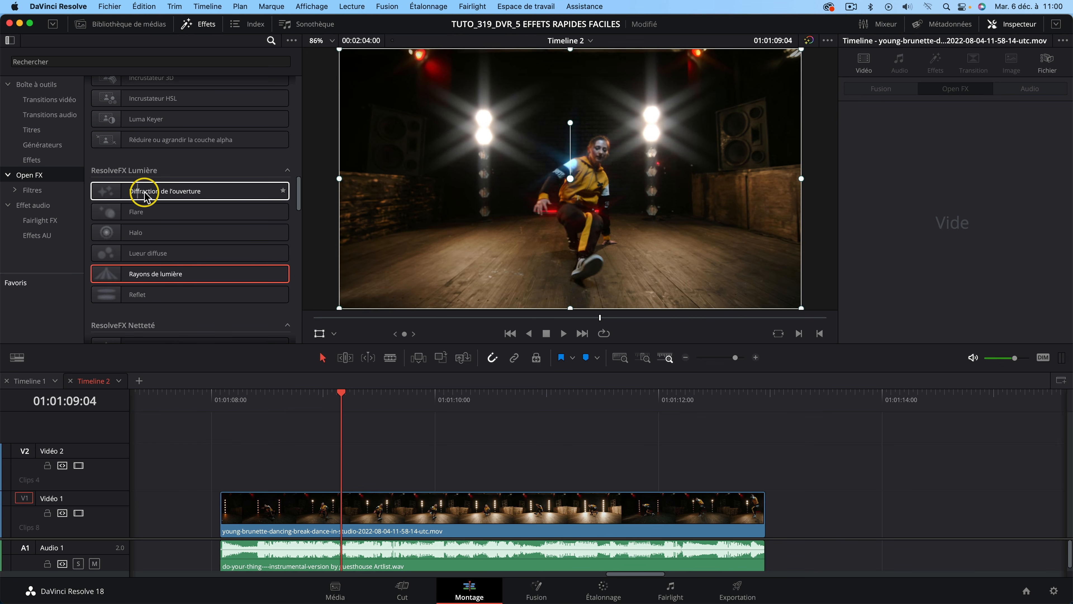
# Apply the Diffraction de l'ouverture effect to the studio break-dance clip with a Hexagone diaphragm shape and an aperture size of 7.89
pyautogui.moveTo(141, 192); pyautogui.dragTo(324, 507)
pyautogui.click(1007, 207)
pyautogui.click(981, 221)
pyautogui.click(985, 210)
pyautogui.click(953, 237)
pyautogui.click(971, 209)
pyautogui.click(971, 223)
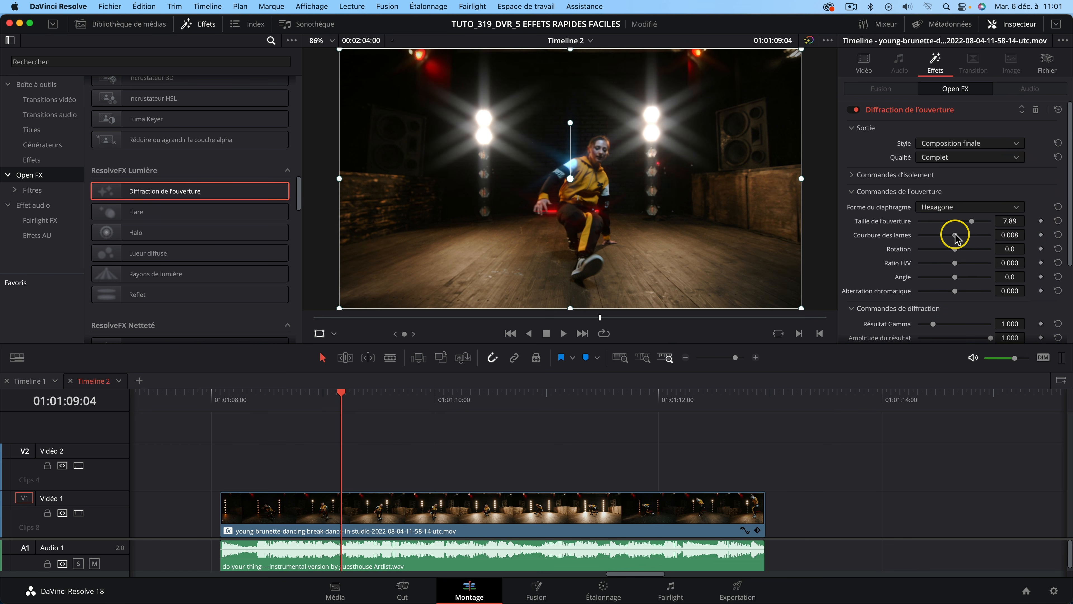
# Set the diffraction effect's compositing colour to red and raise the colour amount
pyautogui.scroll(-15, 956, 238)
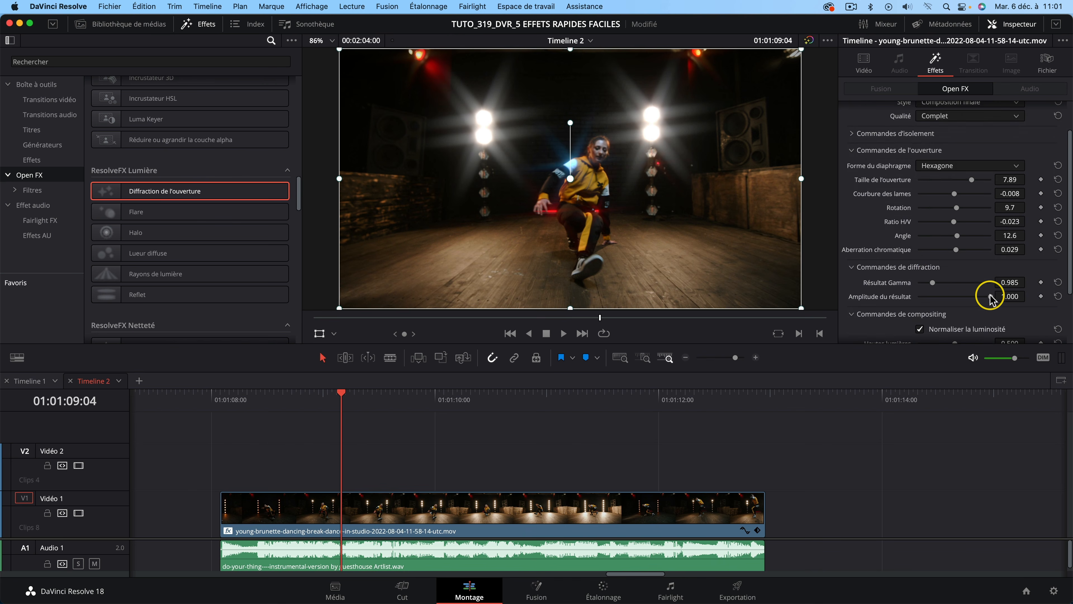
pyautogui.click(926, 301)
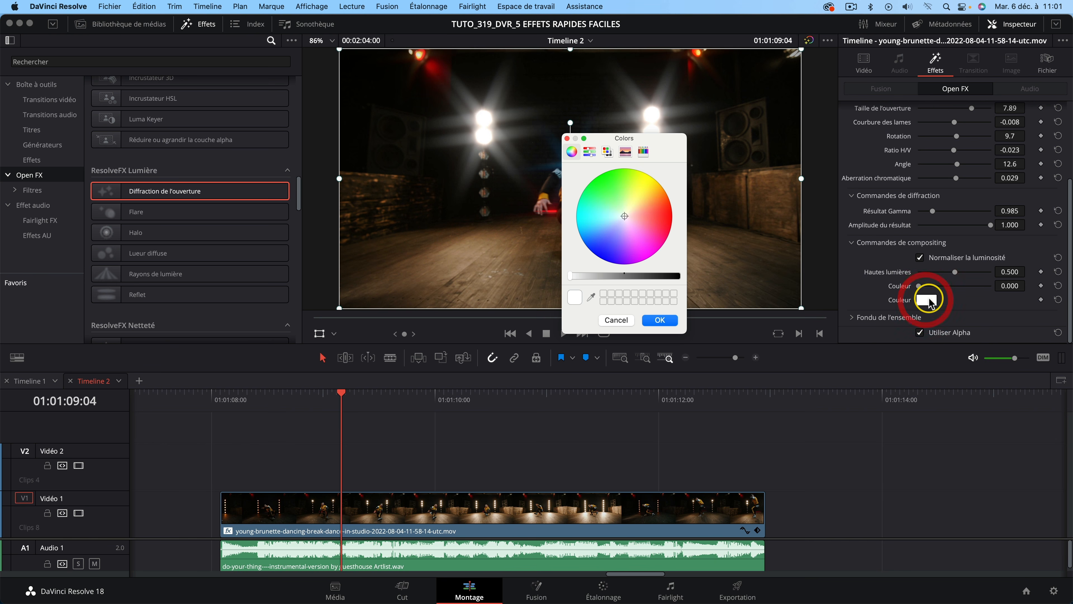
pyautogui.click(671, 322)
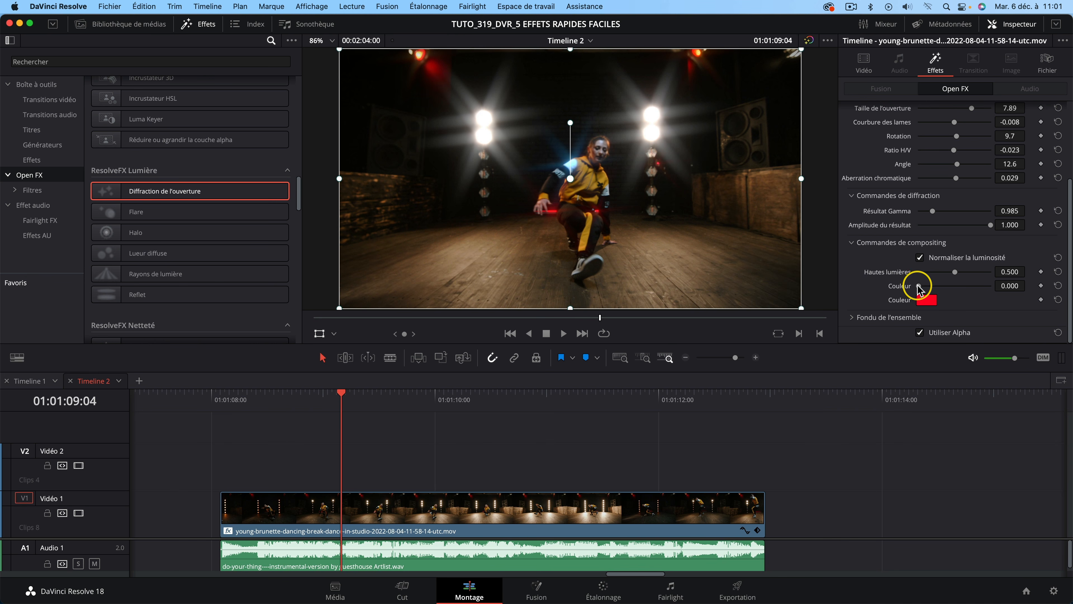
pyautogui.moveTo(936, 288); pyautogui.dragTo(988, 288)
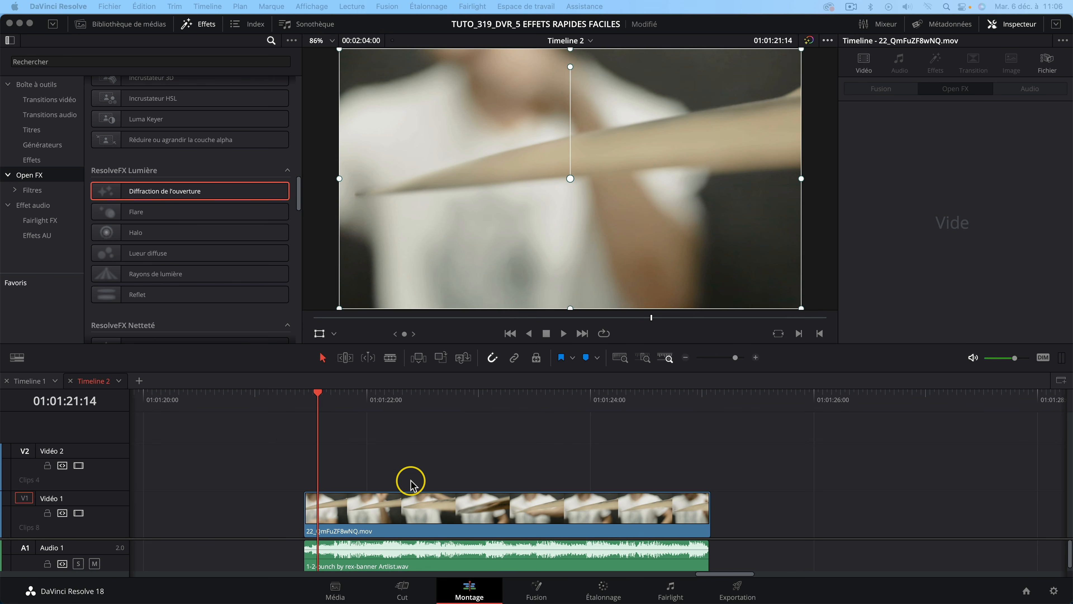
# Apply the Flicker effect to the cymbal clip with Plage 0.356, Vitesse 3.391 and Adoucissement 0.558
pyautogui.click(420, 507)
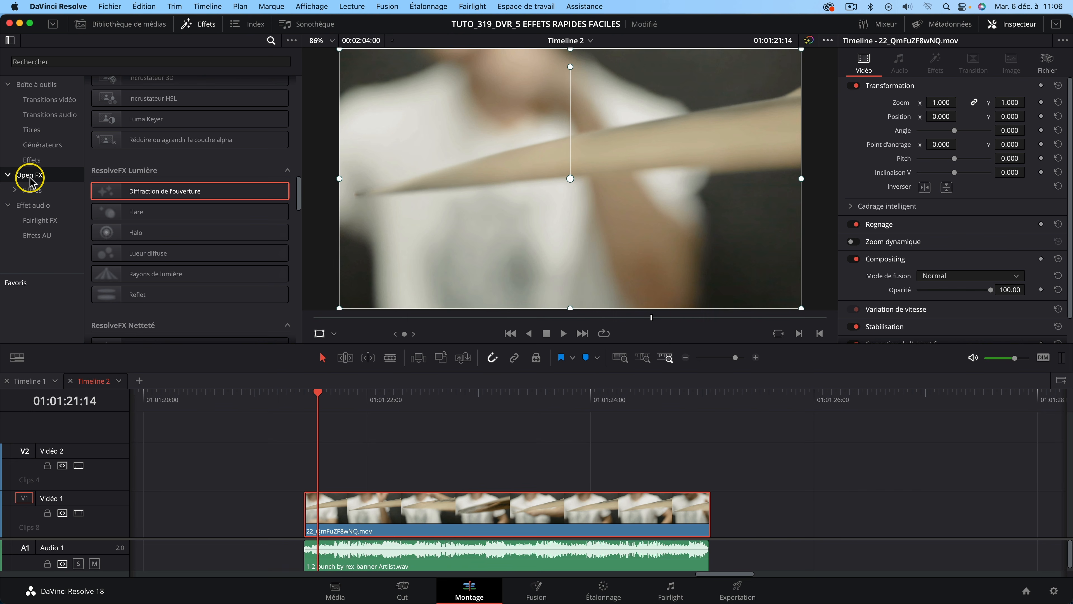
pyautogui.scroll(10, 142, 72)
pyautogui.scroll(-3, 185, 126)
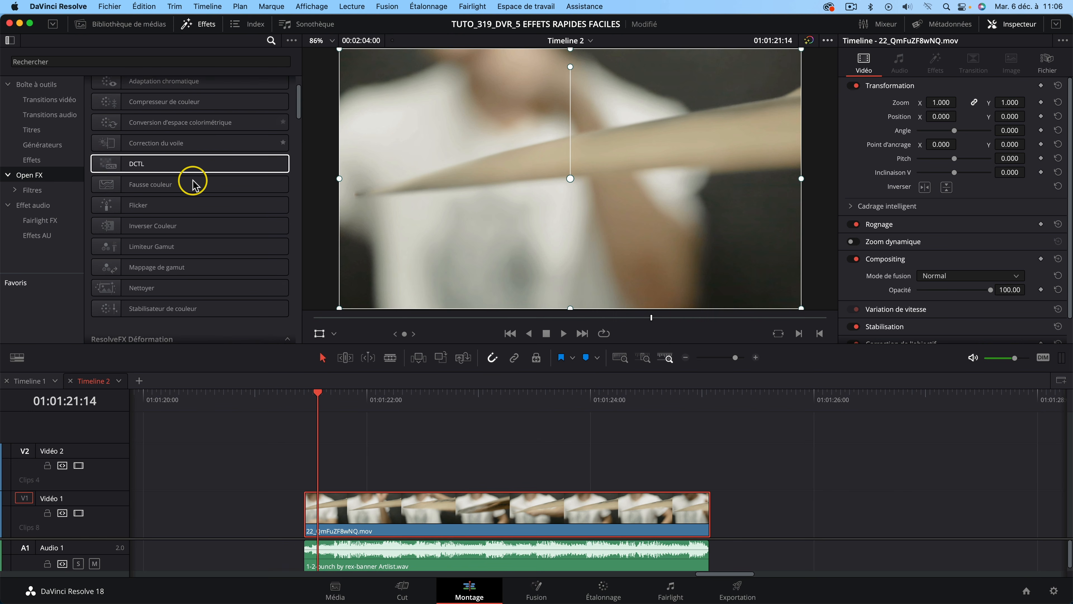
pyautogui.moveTo(149, 205); pyautogui.dragTo(443, 510)
pyautogui.click(934, 59)
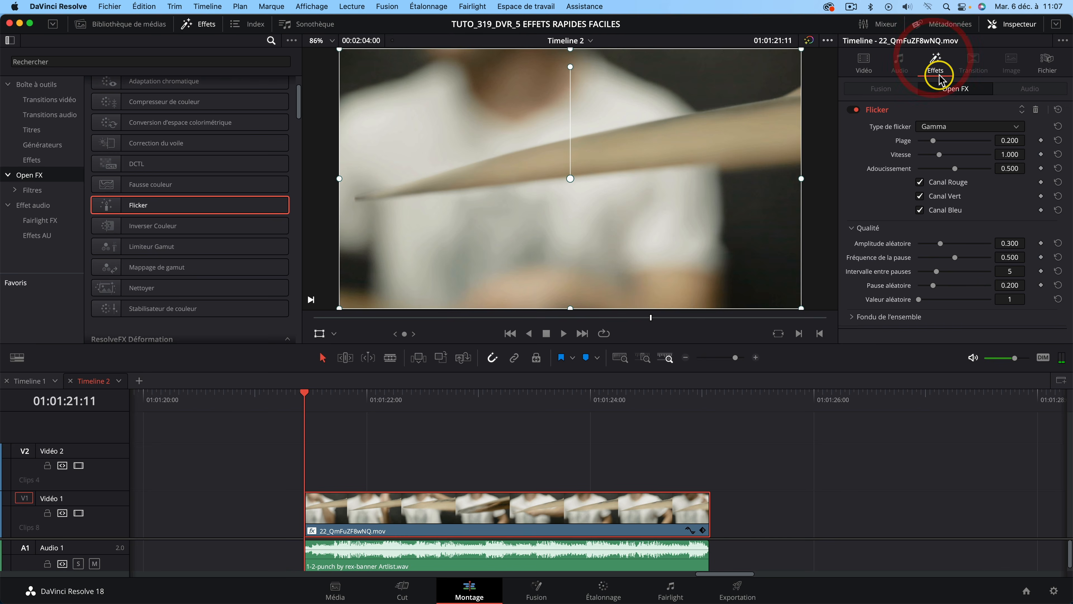
pyautogui.click(412, 395)
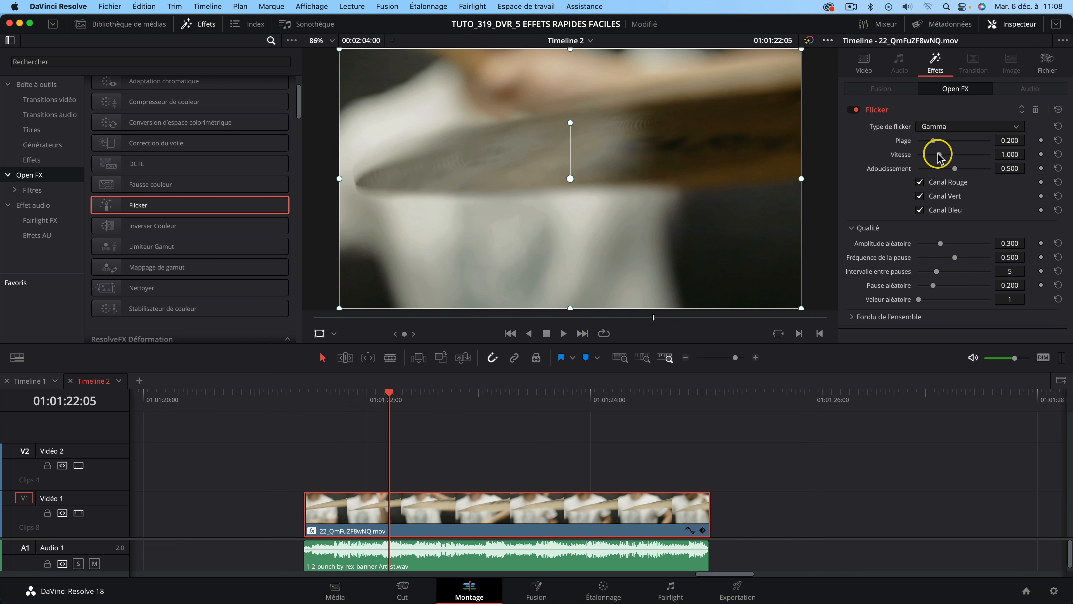
pyautogui.moveTo(937, 157); pyautogui.dragTo(965, 158)
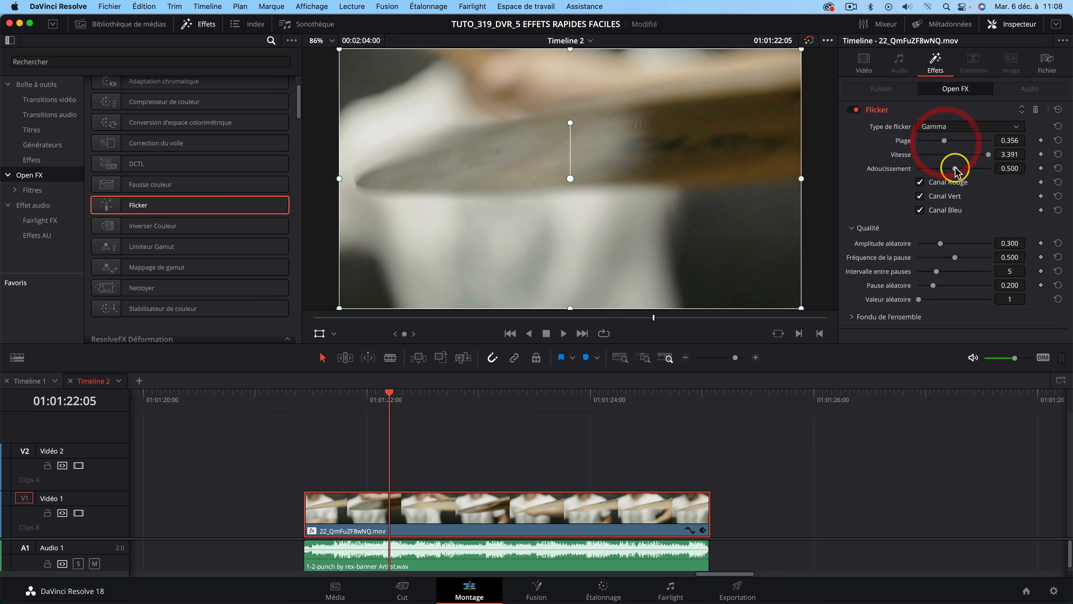
# Play back the cymbal clip with Flicker switched off and on to compare the result
pyautogui.click(331, 396)
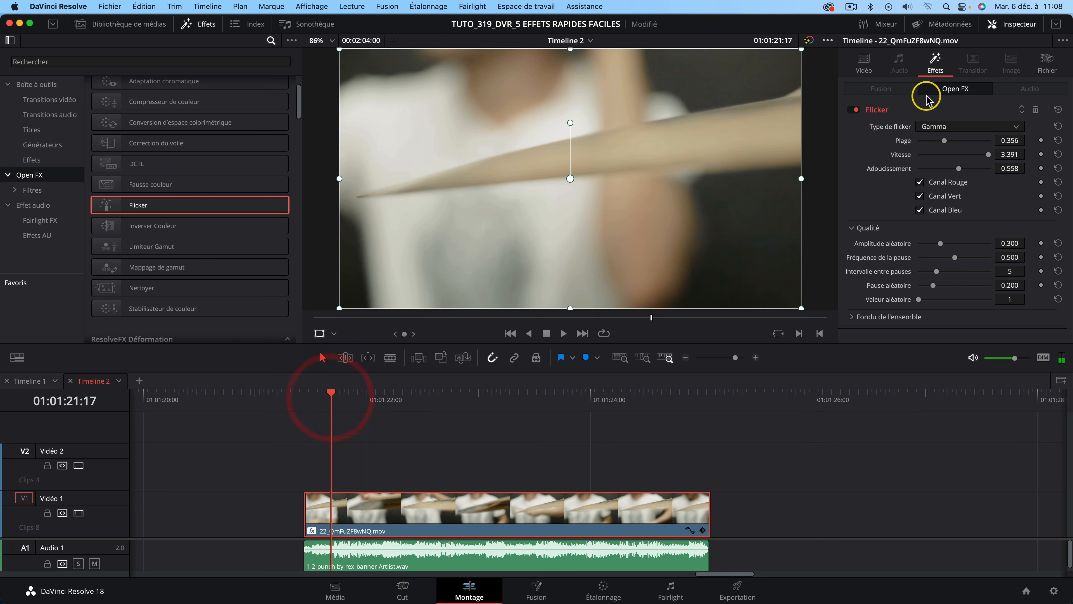
pyautogui.press('space')
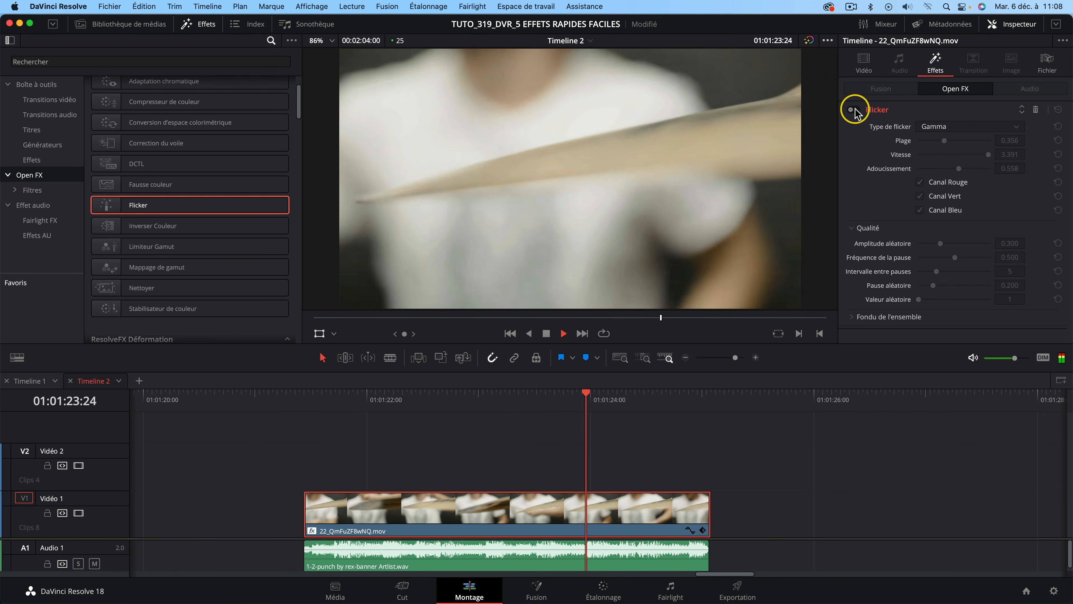
pyautogui.press('space')
pyautogui.click(855, 110)
pyautogui.click(394, 396)
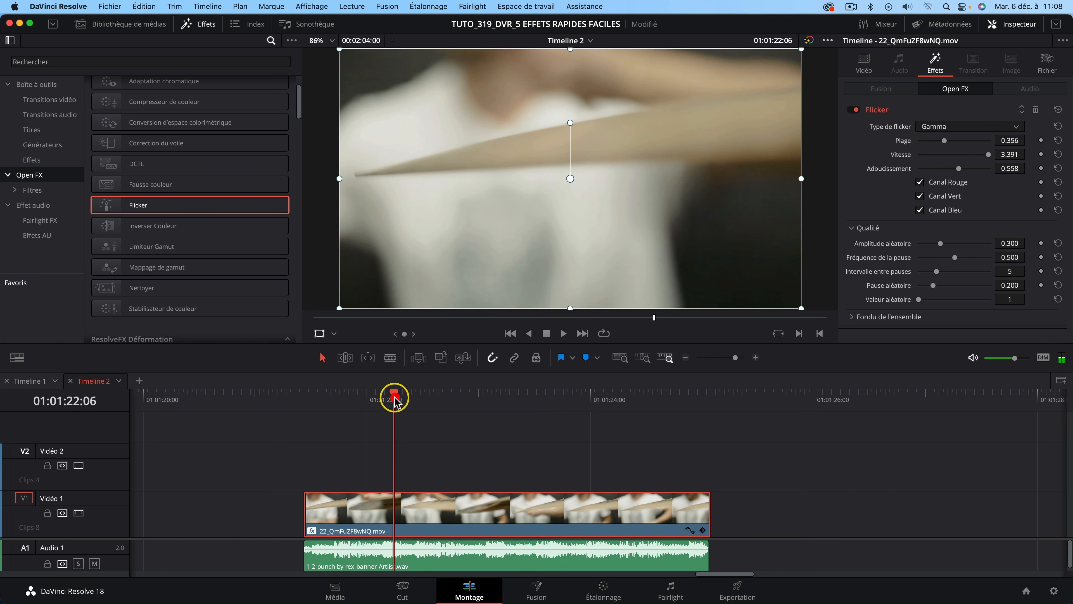
pyautogui.press('space')
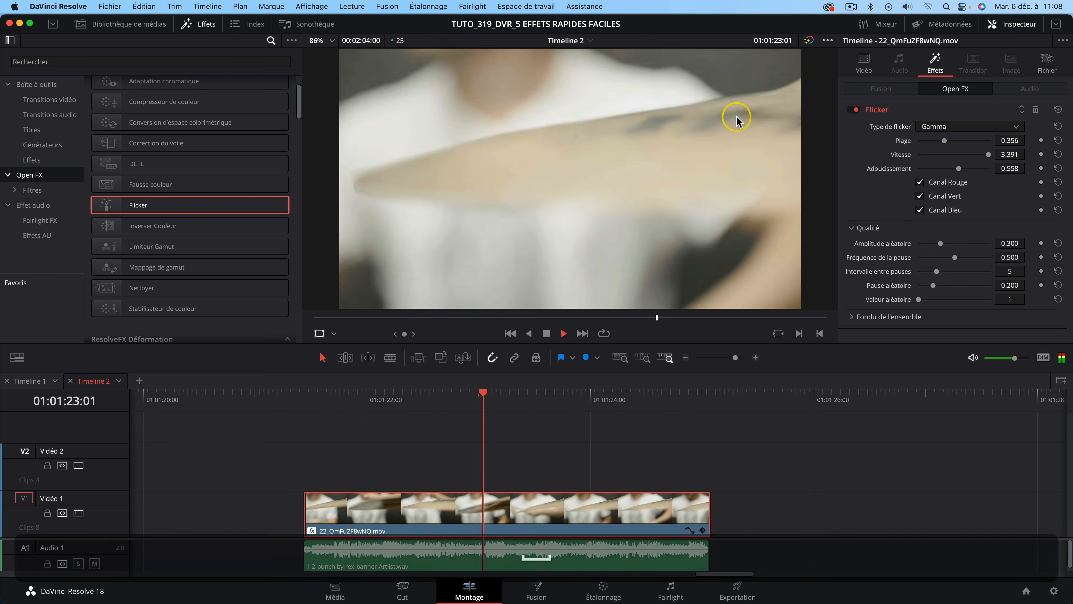
pyautogui.press('Up')
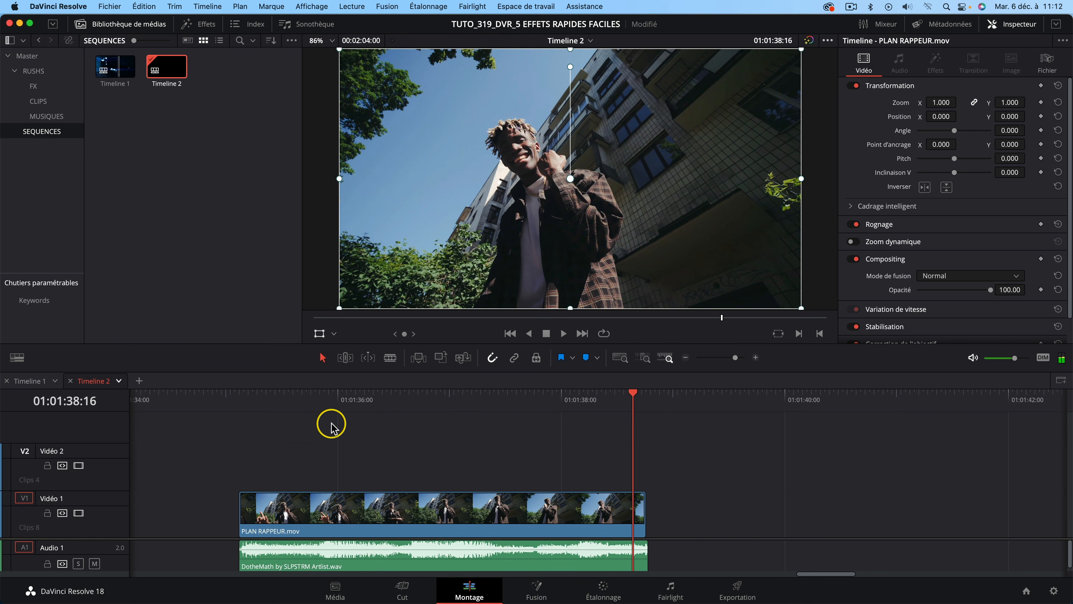
# Add a Plan d'effets on Vidéo 2 above the rapper clip from 01:01:35:13 and trim its end to 01:01:35:20
pyautogui.click(198, 24)
pyautogui.write('effe')
pyautogui.moveTo(139, 107); pyautogui.dragTo(281, 479)
pyautogui.click(288, 393)
pyautogui.press('Right')
pyautogui.press('Right')
pyautogui.press('Right')
pyautogui.press('Right')
pyautogui.press('Right')
pyautogui.press('Right')
pyautogui.press('Right')
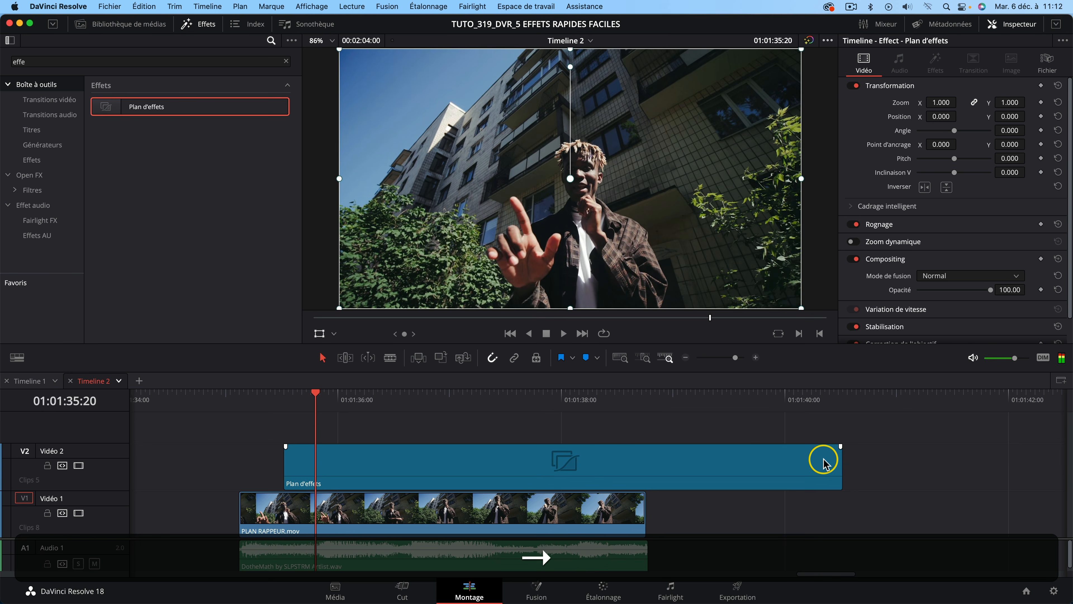
pyautogui.moveTo(838, 460); pyautogui.dragTo(320, 465)
# Apply the Digital Glitch effect to the Plan d'effets clip and adjust its glitch settings
pyautogui.click(298, 398)
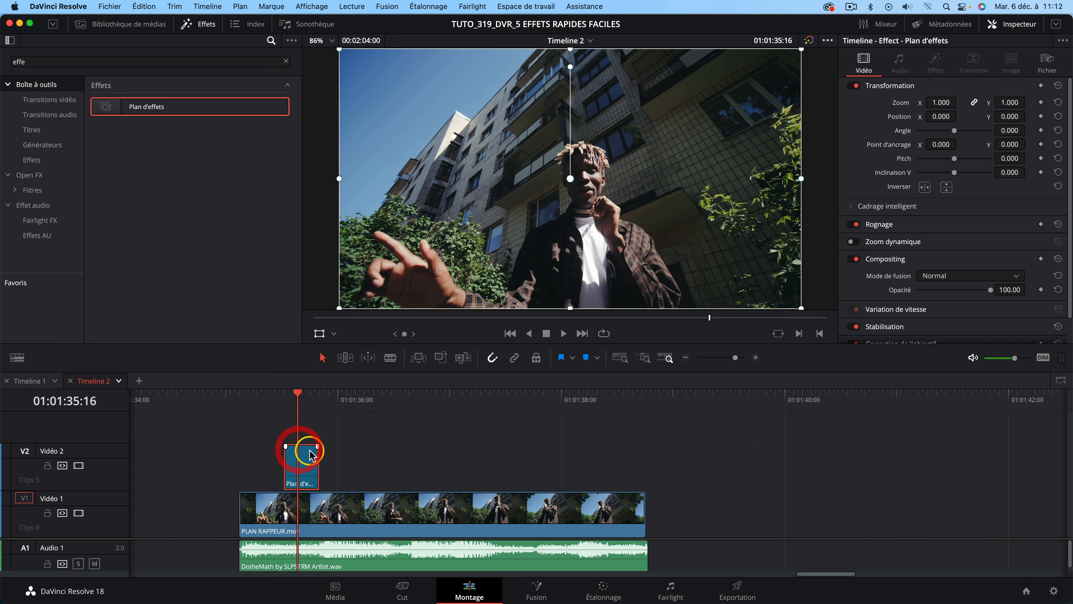
pyautogui.write('glit')
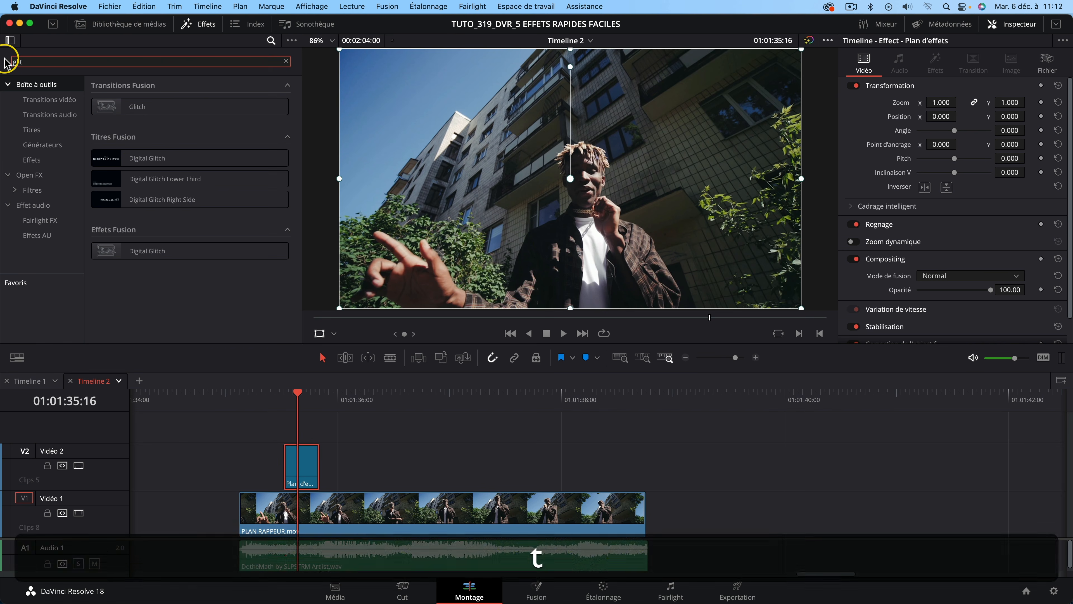
pyautogui.moveTo(148, 254); pyautogui.dragTo(299, 465)
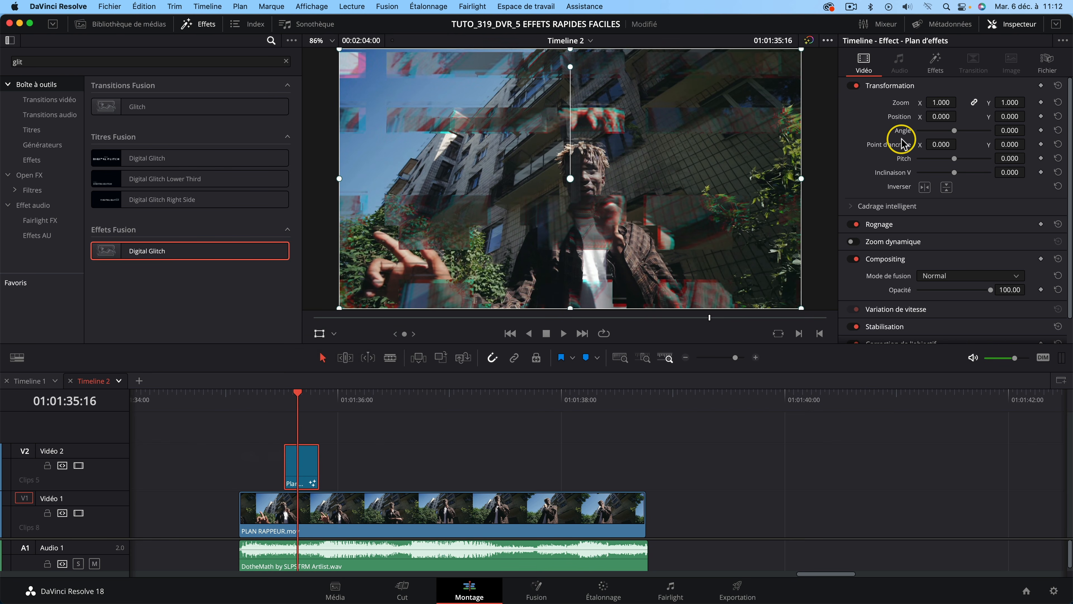
pyautogui.click(936, 62)
pyautogui.moveTo(938, 163); pyautogui.dragTo(957, 176)
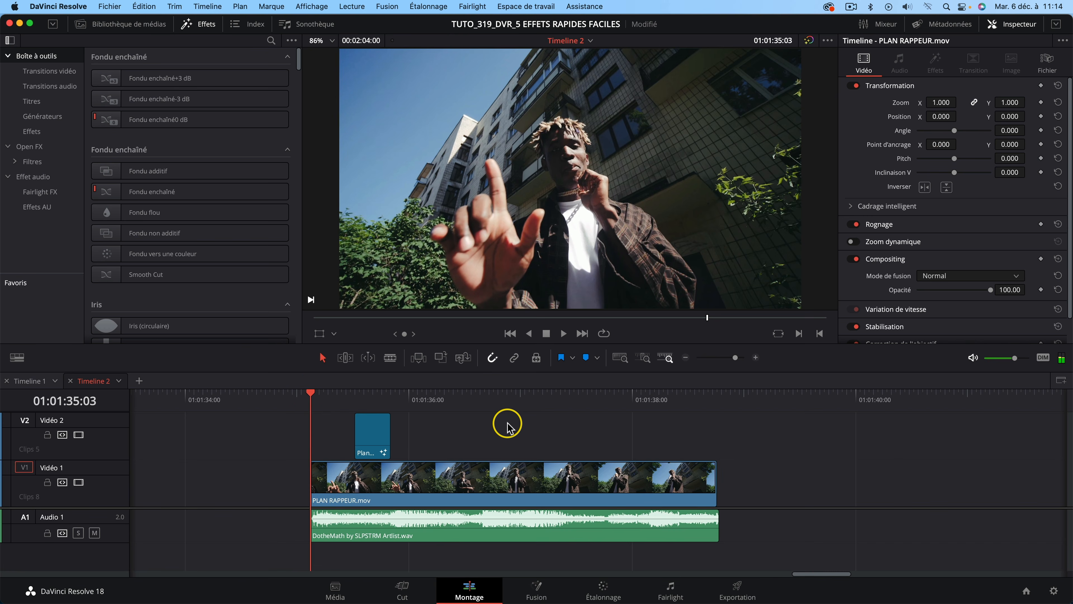
# Split the rapper clip at both ends of the Plan d'effets clip and delete the Plan d'effets clip
pyautogui.press('space')
pyautogui.press('super+equal')
pyautogui.hscroll(9, 472, 435)
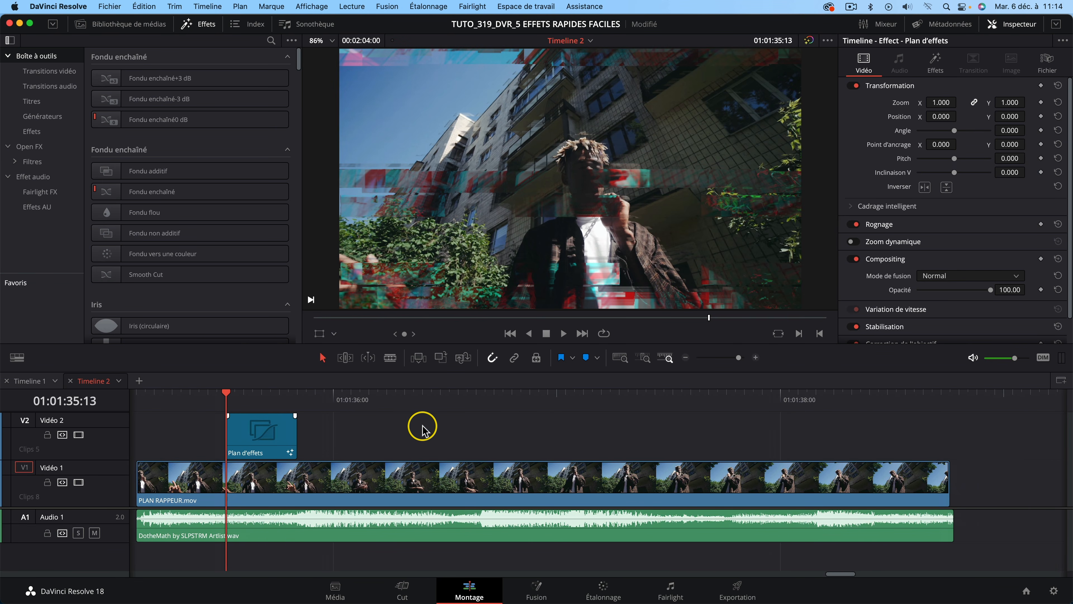
pyautogui.hscroll(-2, 422, 429)
pyautogui.press('b')
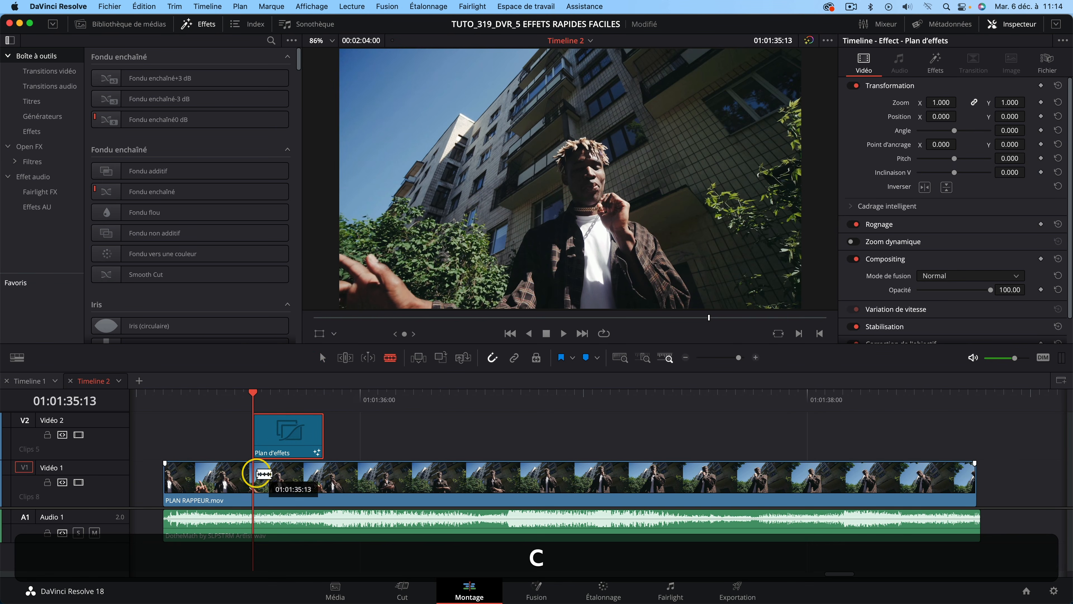
pyautogui.click(254, 476)
pyautogui.click(323, 480)
pyautogui.press('v')
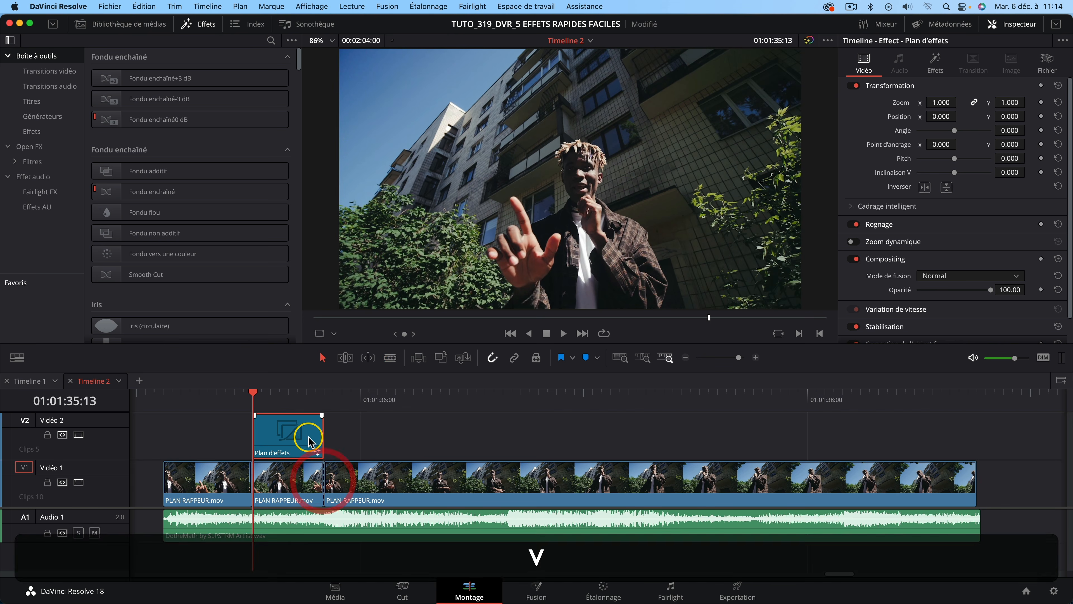
pyautogui.press('BackSpace')
# Apply the Digital Glitch effect to the short middle segment of the rapper clip and return to the clip's start
pyautogui.click(292, 472)
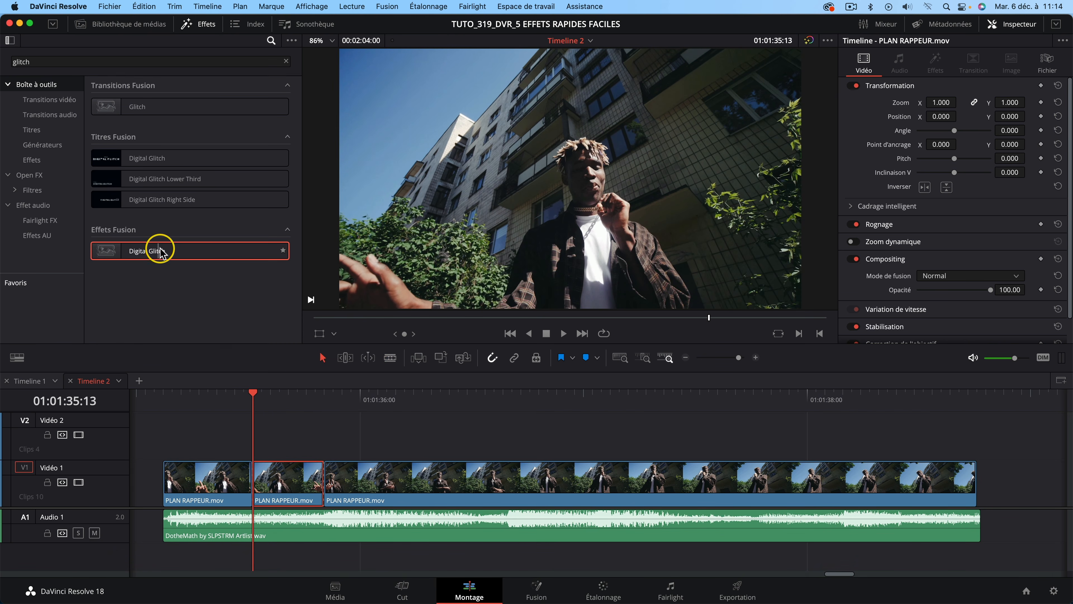
pyautogui.moveTo(158, 250); pyautogui.dragTo(308, 467)
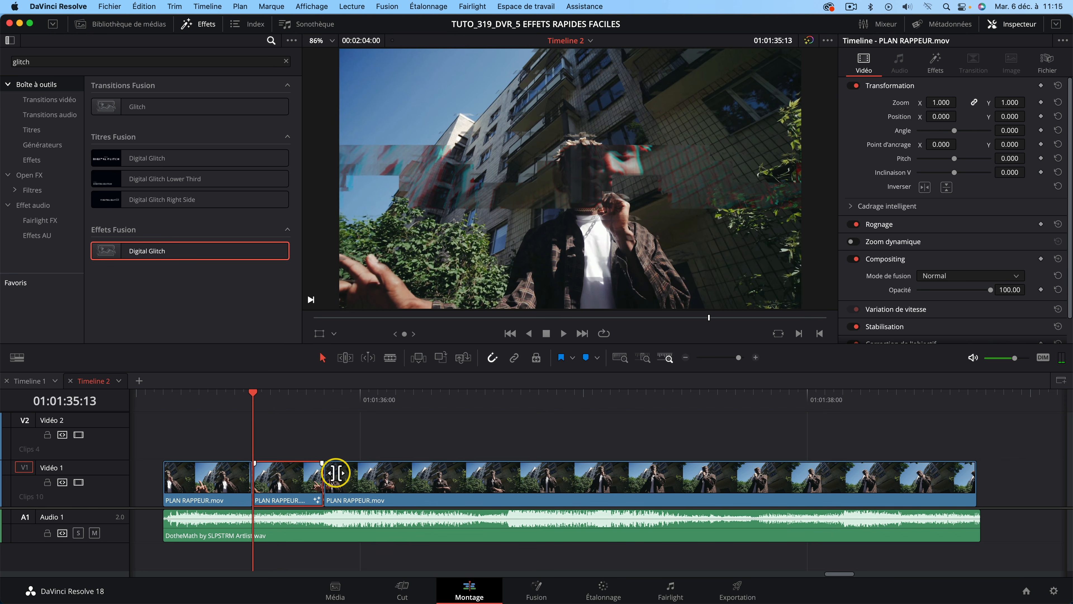
pyautogui.click(299, 476)
pyautogui.click(164, 394)
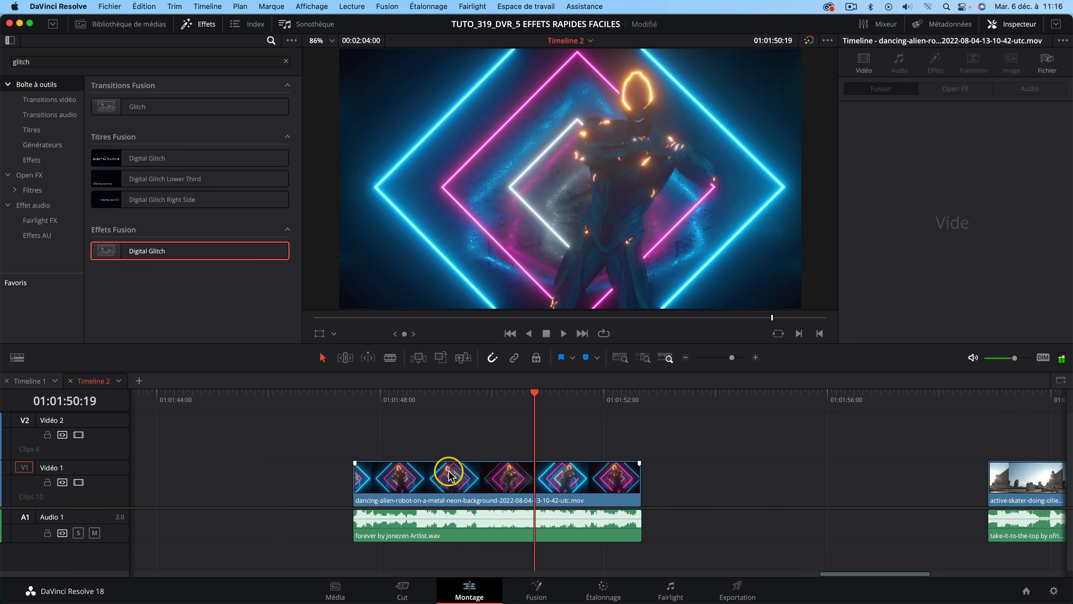
# Apply the Miroirs effect to the dancing robot clip and check it at 01:01:49:08
pyautogui.click(492, 482)
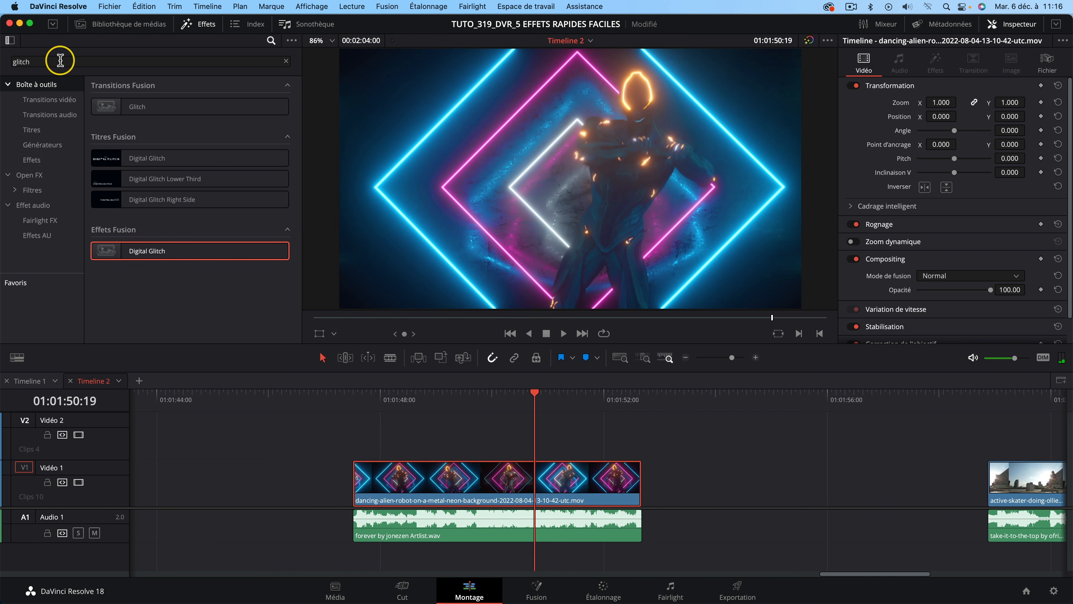
pyautogui.write('miroi')
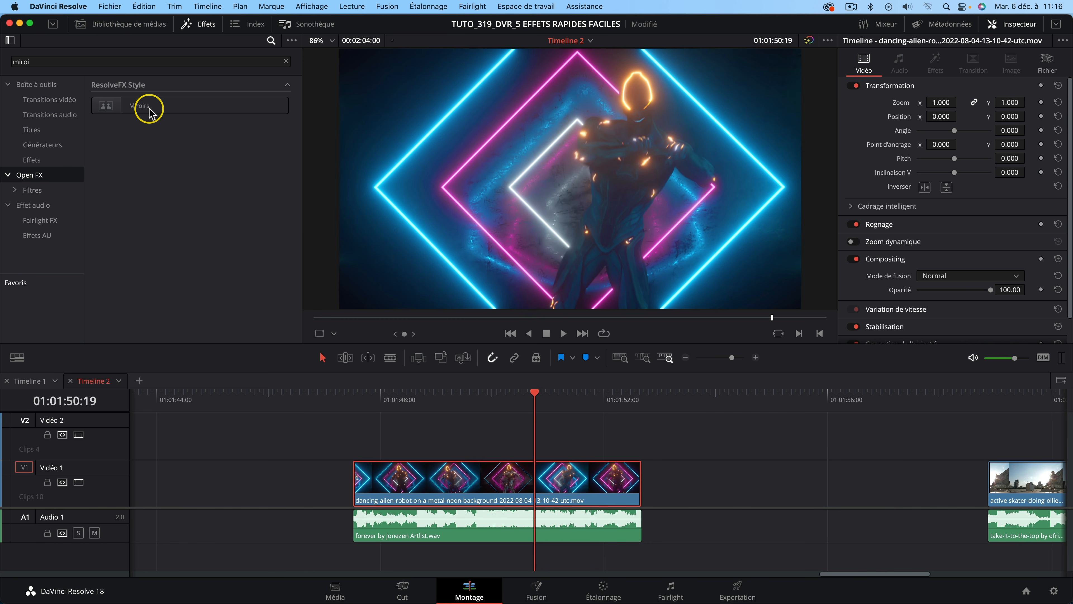
pyautogui.moveTo(155, 105); pyautogui.dragTo(490, 497)
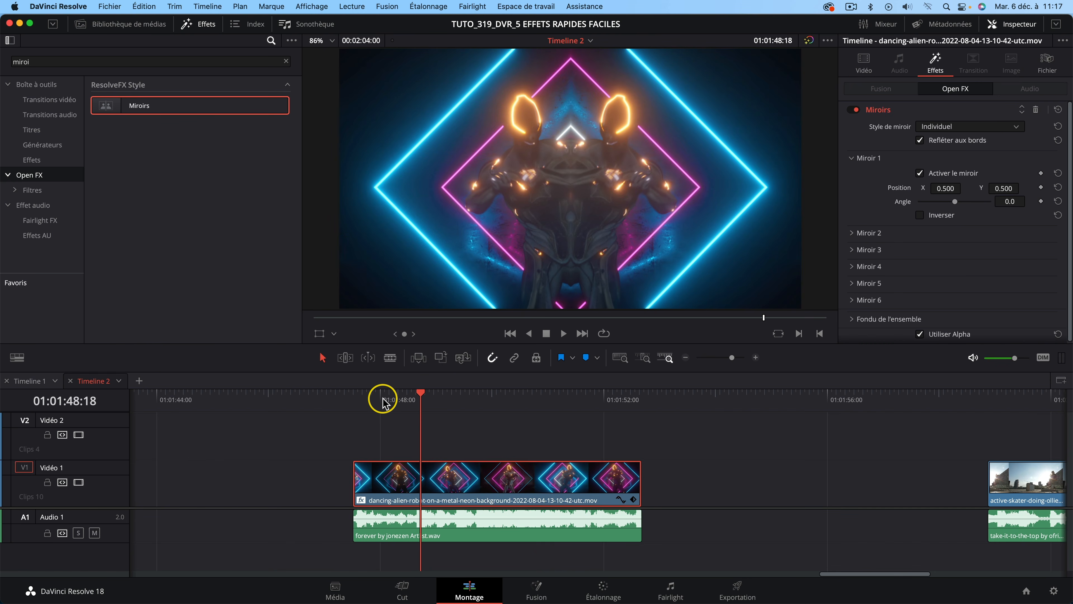
pyautogui.click(454, 396)
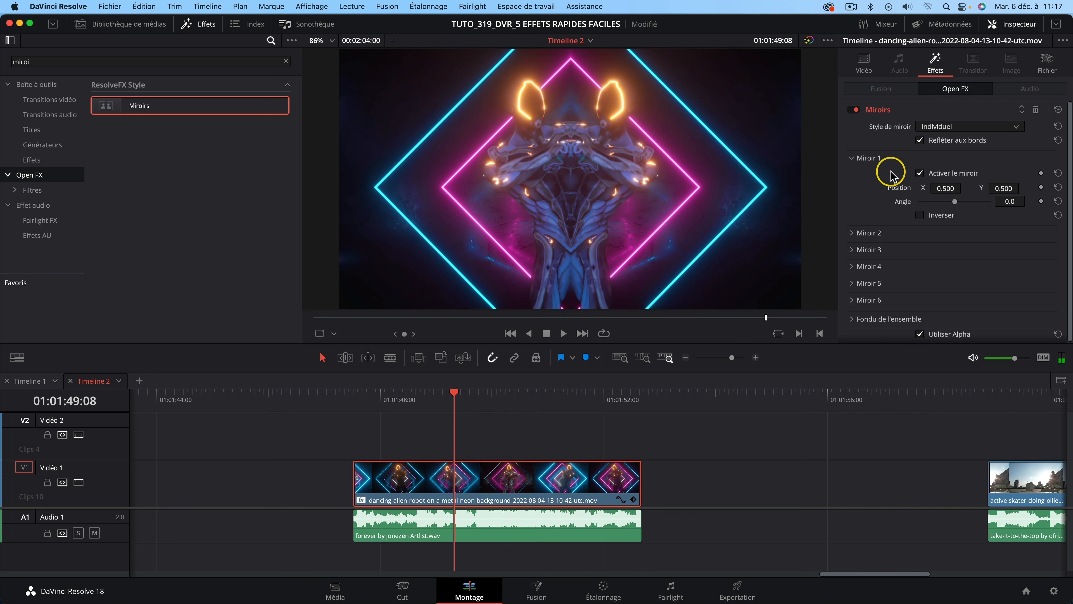
# Set the mirror style to Rosette and play back the robot clip
pyautogui.click(988, 128)
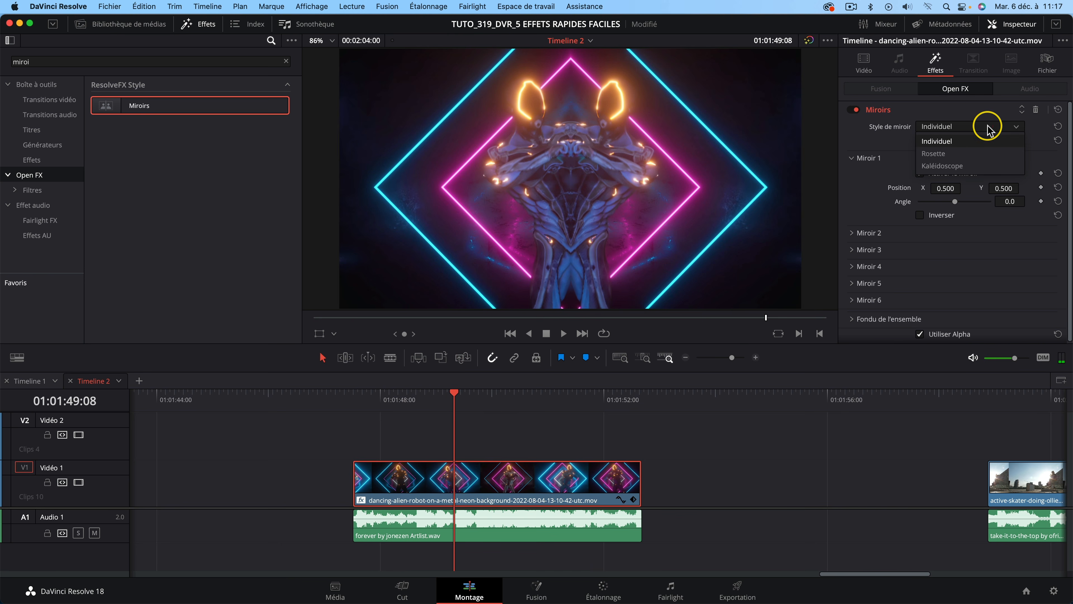
pyautogui.click(956, 152)
pyautogui.press('space')
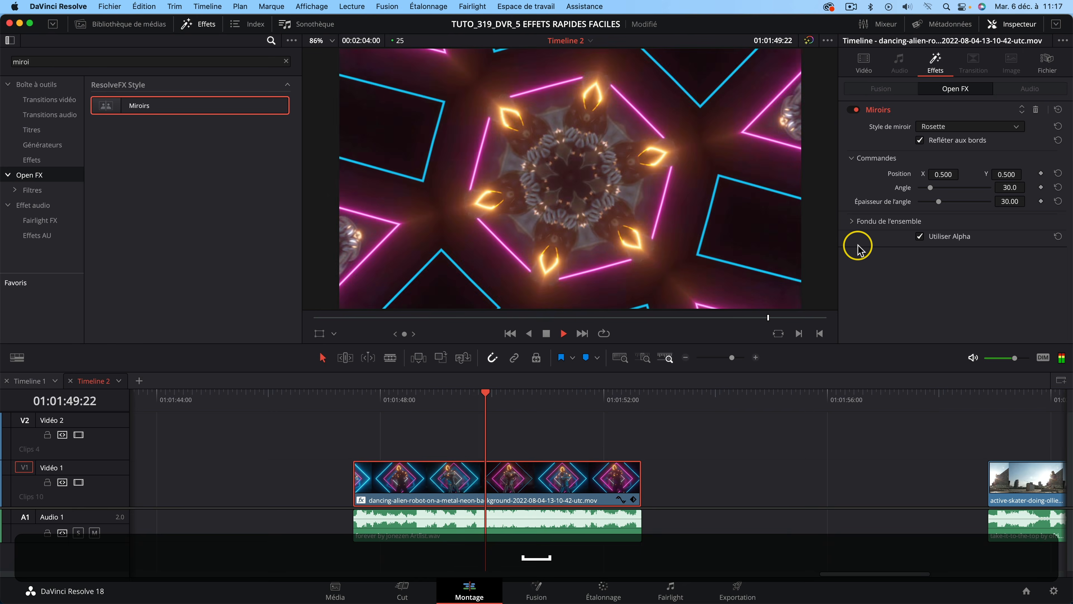
pyautogui.press('space')
# Set the mirror style to Kaléidoscope and play back the robot clip from 01:01:48:18
pyautogui.click(939, 125)
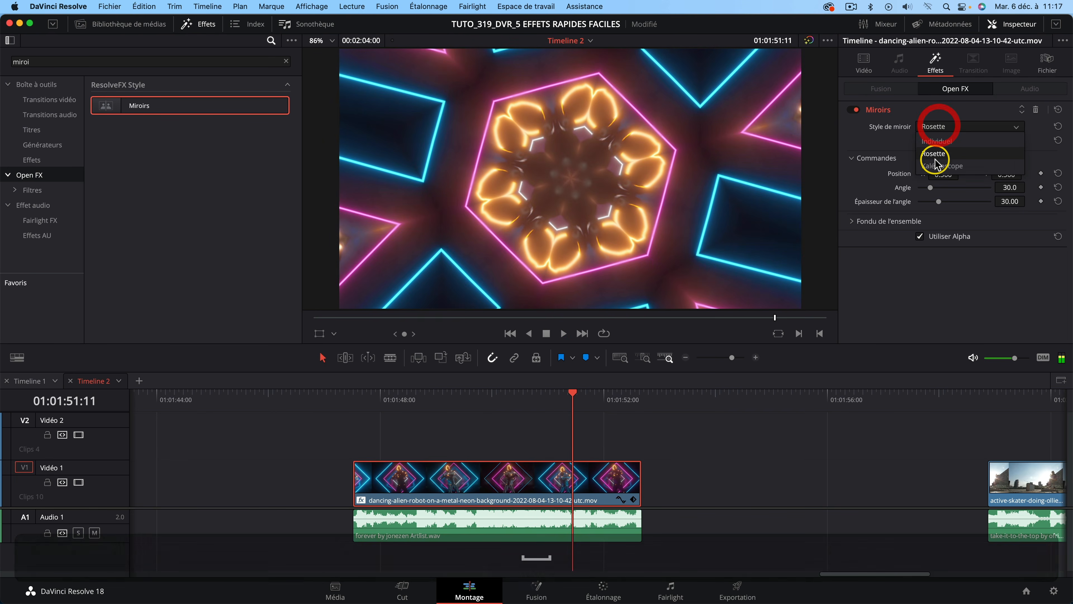
pyautogui.click(936, 166)
pyautogui.click(419, 395)
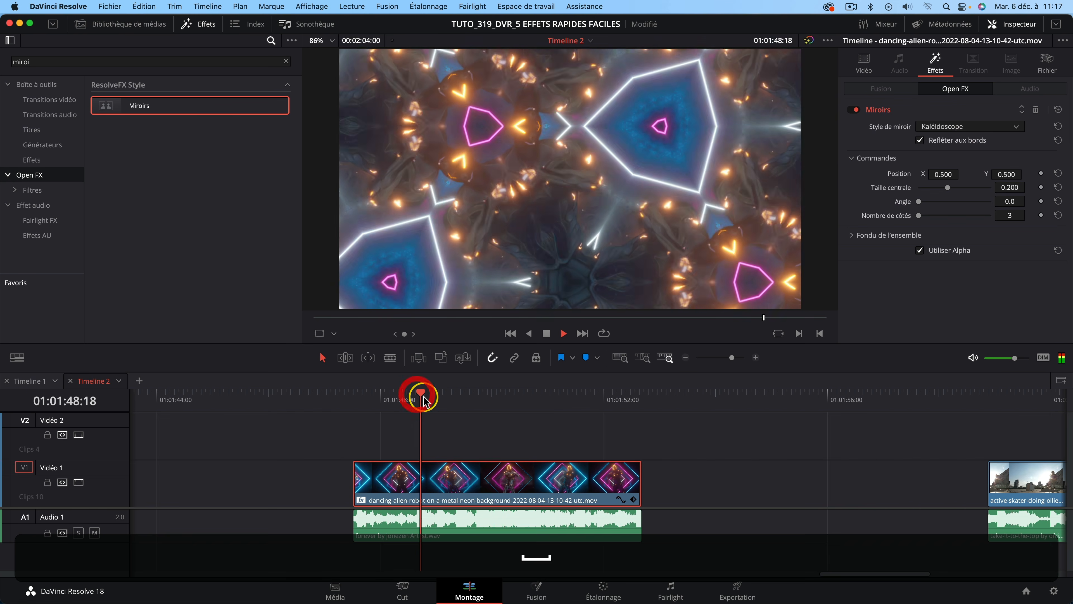
pyautogui.press('space')
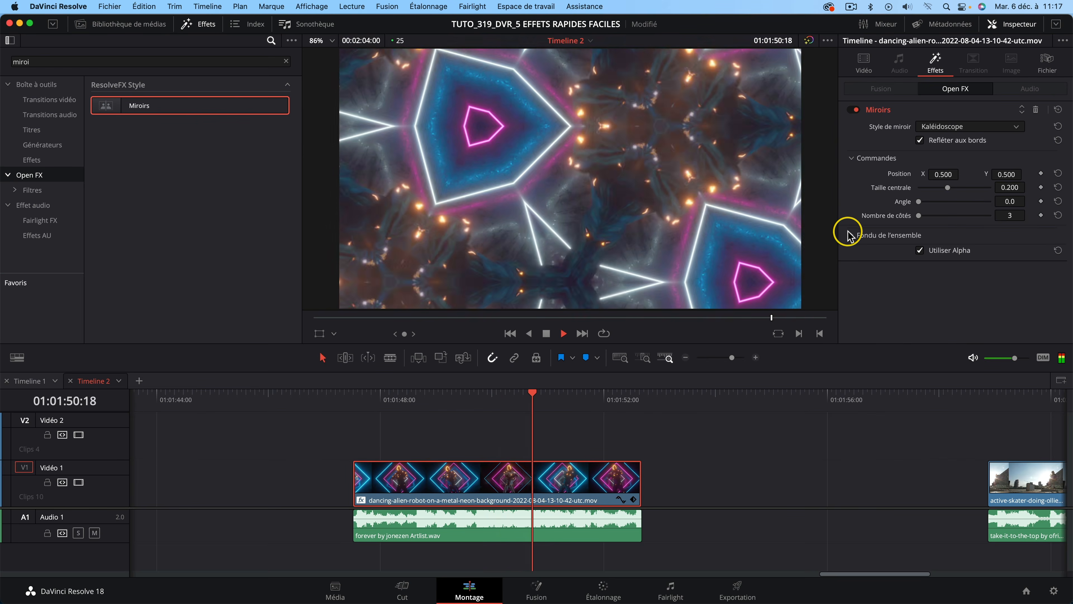
# Set the mirror style to Individuel with Miroir 1 at an angle of 90, and play back the robot clip
pyautogui.click(954, 211)
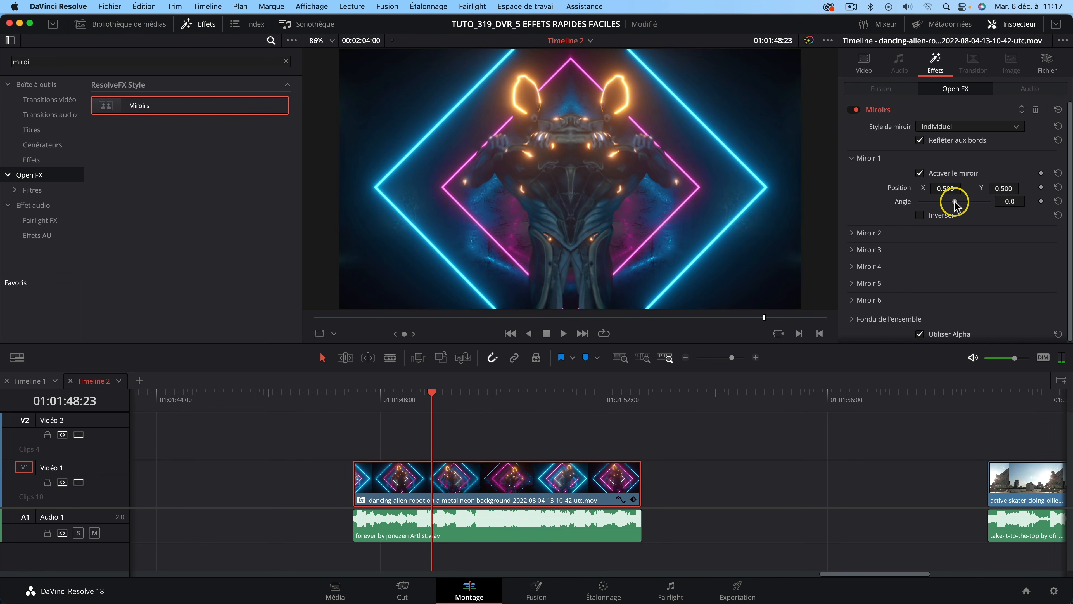
pyautogui.moveTo(956, 205); pyautogui.dragTo(991, 206)
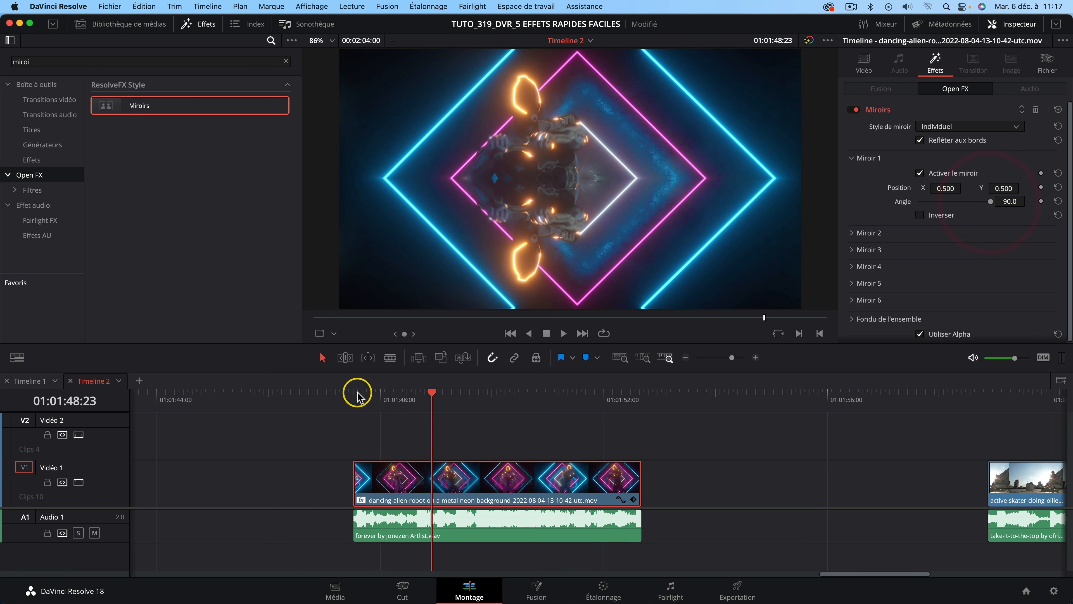
pyautogui.click(366, 397)
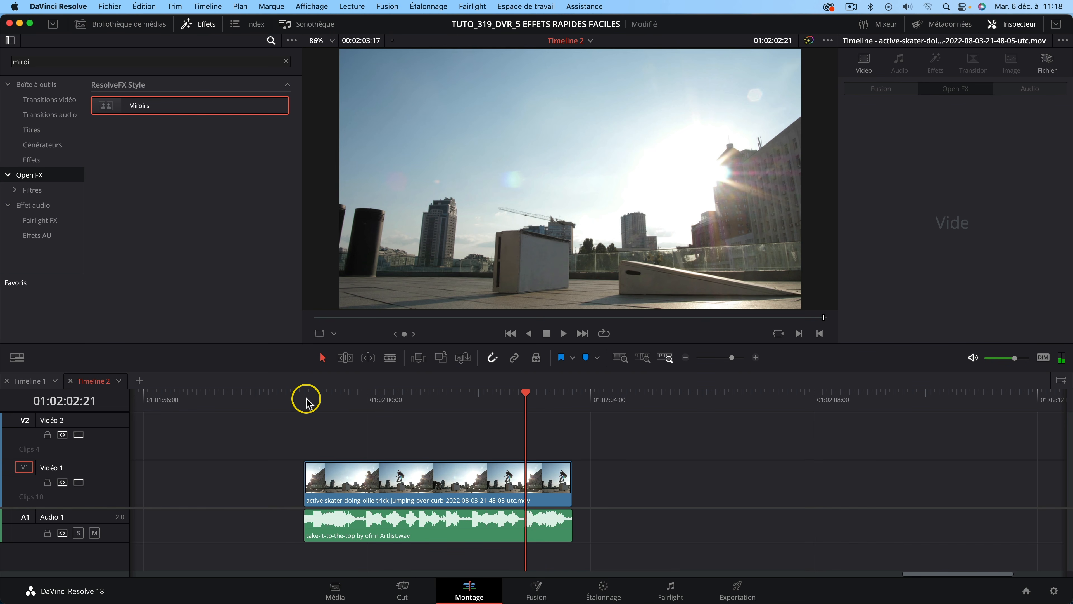
# Split the skater video clip at 01:02:00:15, as the jump begins, and delete the part after the cut
pyautogui.click(305, 394)
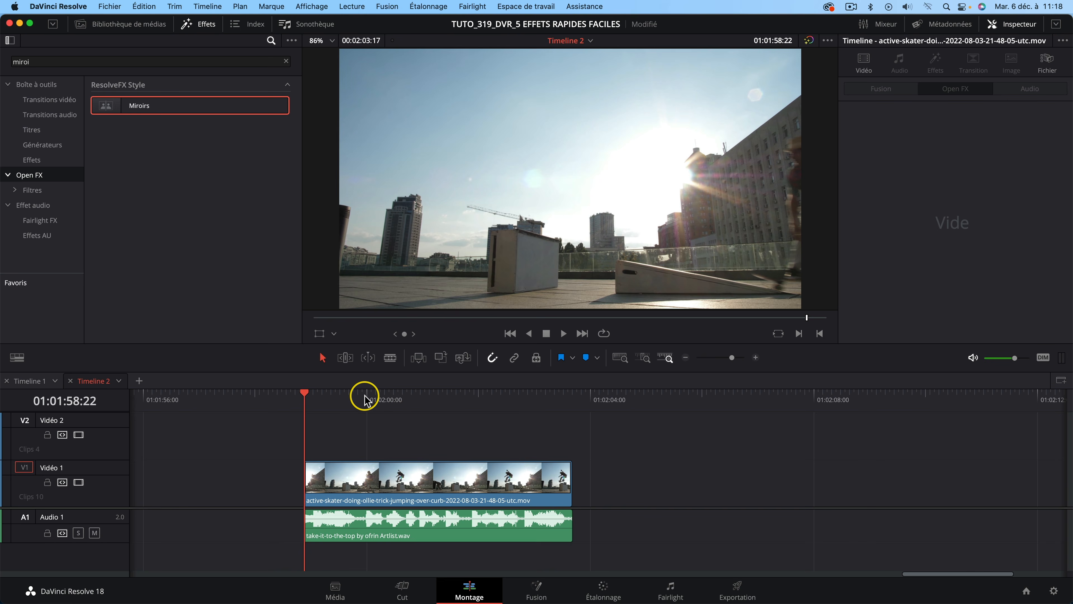
pyautogui.click(405, 395)
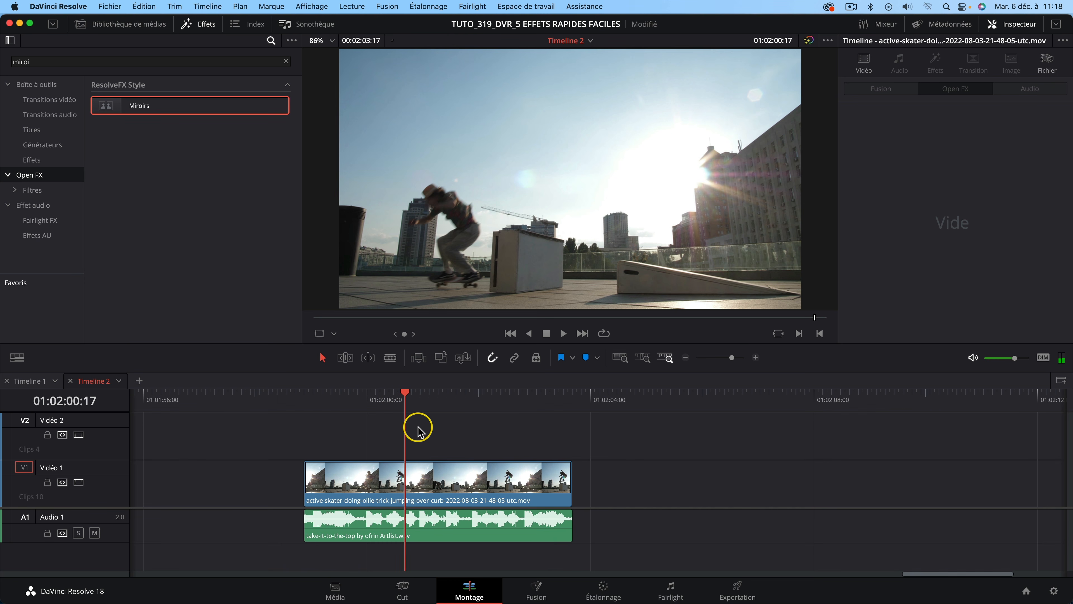
pyautogui.press('c')
pyautogui.click(401, 473)
pyautogui.press('v')
pyautogui.click(441, 476)
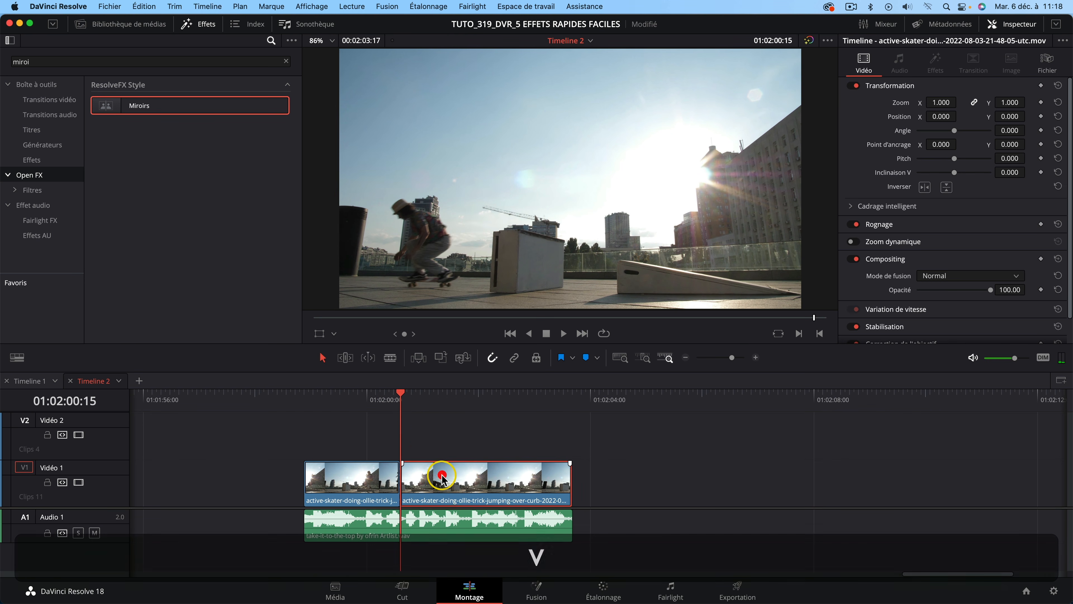
pyautogui.press('BackSpace')
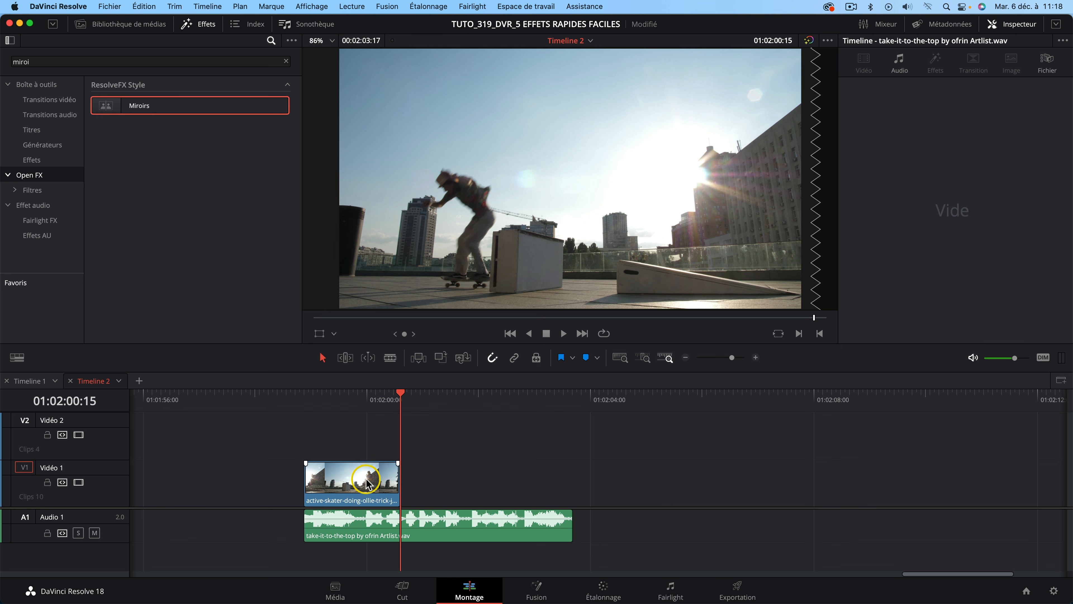
# Duplicate the remaining skater segment directly after itself, reverse the copy's speed and return to just before the cut for playback
pyautogui.moveTo(351, 487); pyautogui.dragTo(452, 487)
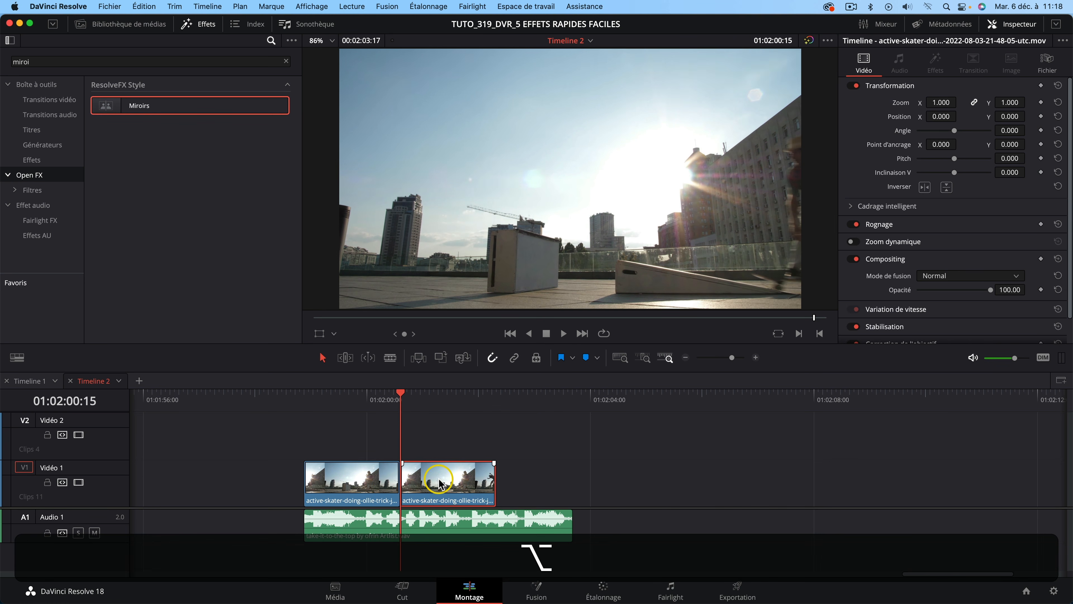
pyautogui.rightClick(439, 483)
pyautogui.click(496, 314)
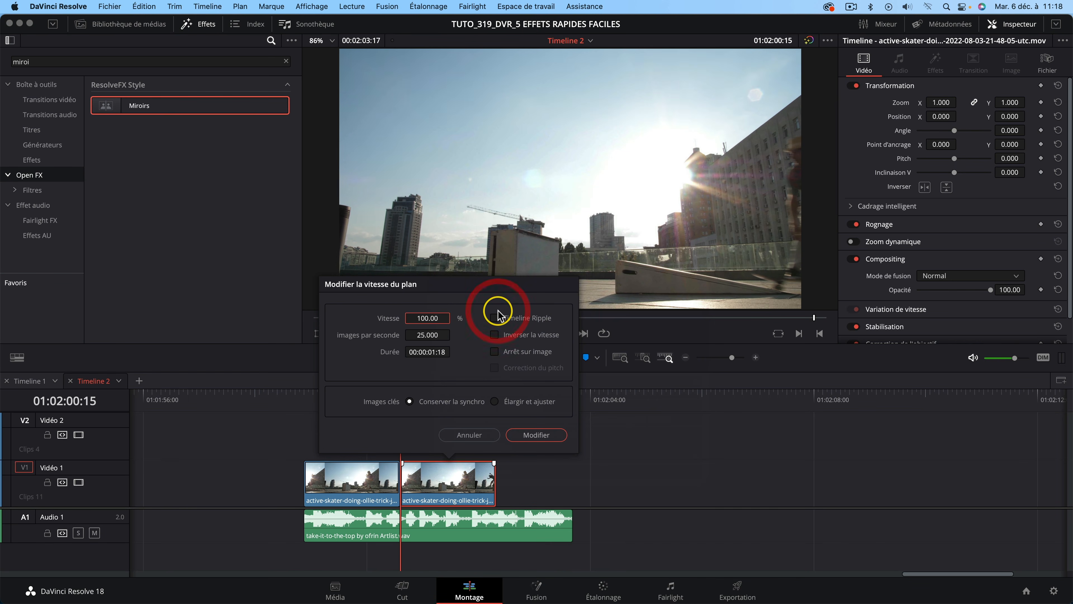
pyautogui.click(533, 428)
pyautogui.click(385, 406)
# Split the jump clip in the next skater sequence at 01:02:08:07, mid-air, and delete the part after the cut
pyautogui.moveTo(398, 394); pyautogui.dragTo(481, 395)
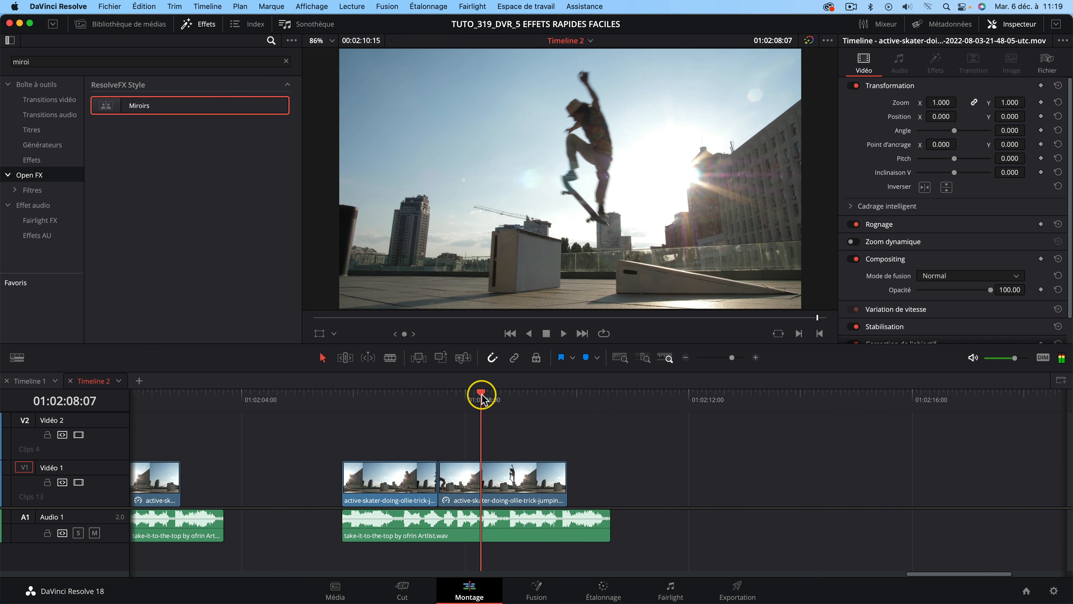
pyautogui.press('c')
pyautogui.click(484, 481)
pyautogui.press('v')
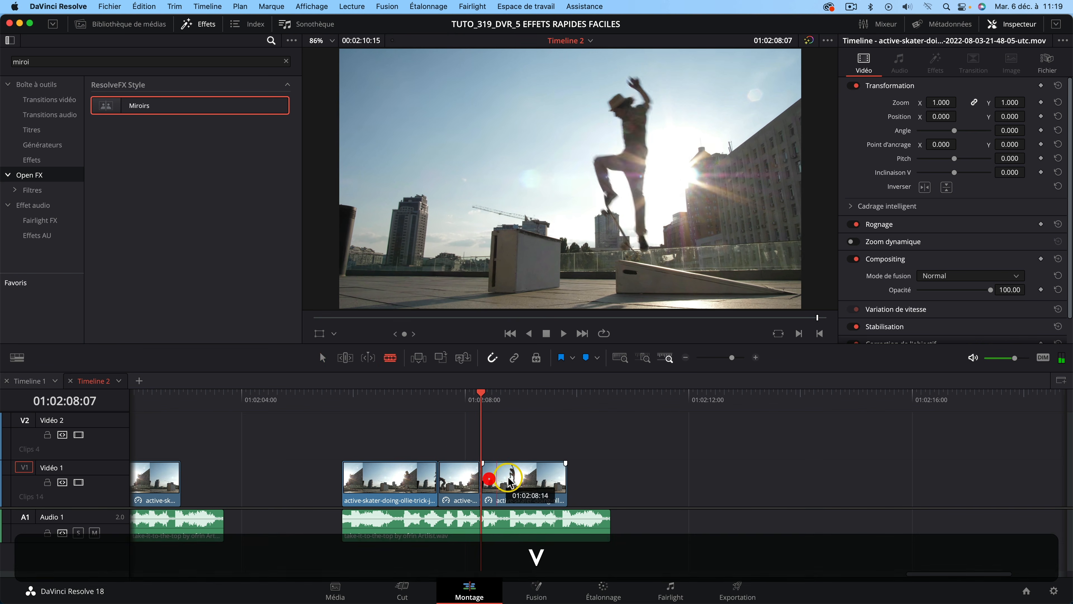
pyautogui.click(464, 481)
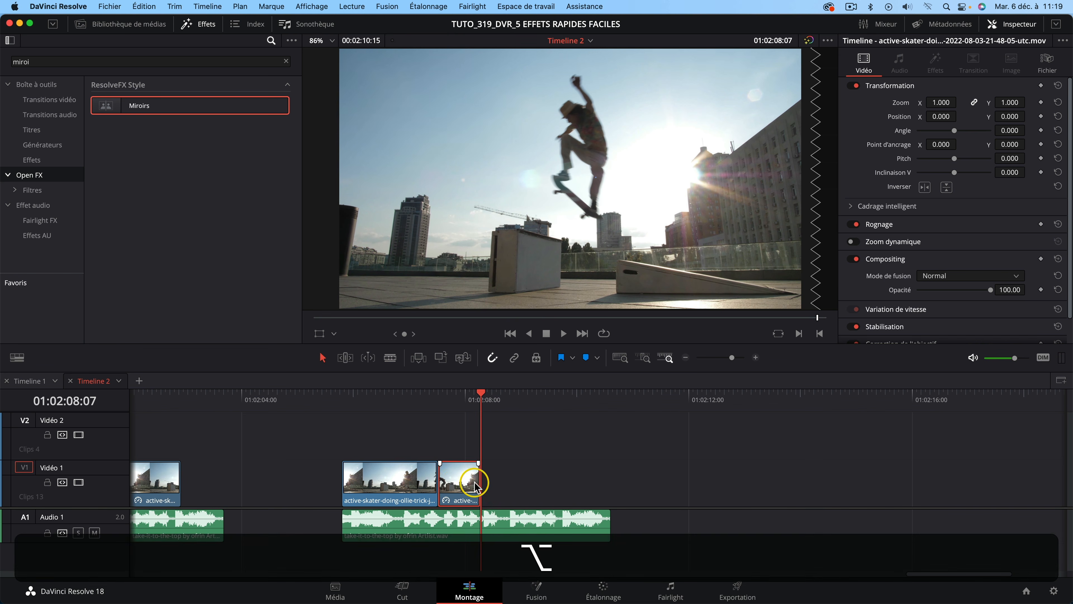
# Duplicate the short jump segment directly after itself and reverse the copy's speed
pyautogui.moveTo(476, 486); pyautogui.dragTo(503, 482)
pyautogui.rightClick(503, 472)
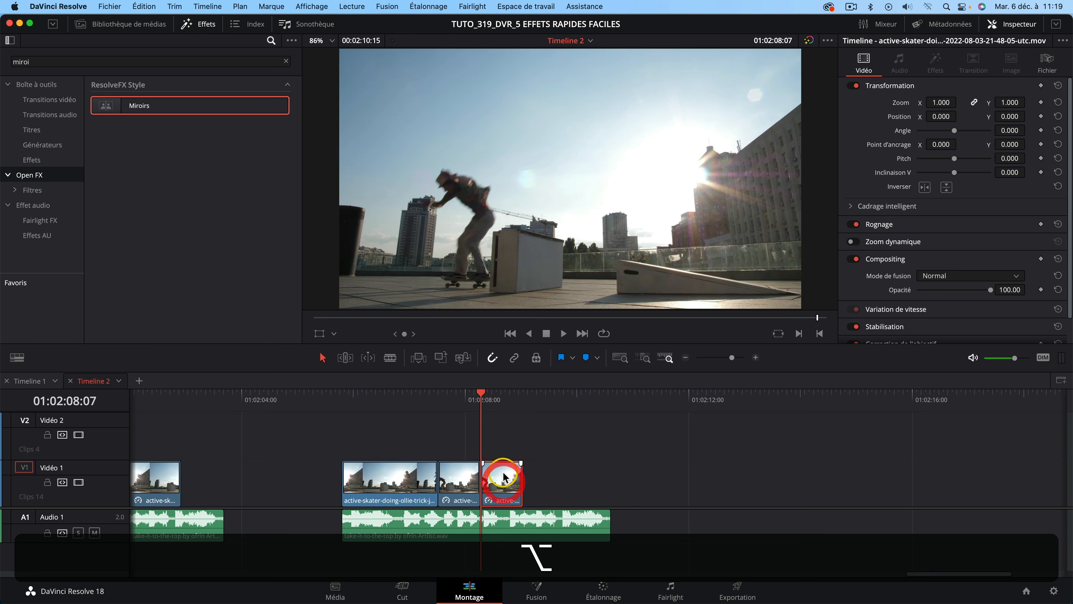
pyautogui.click(572, 322)
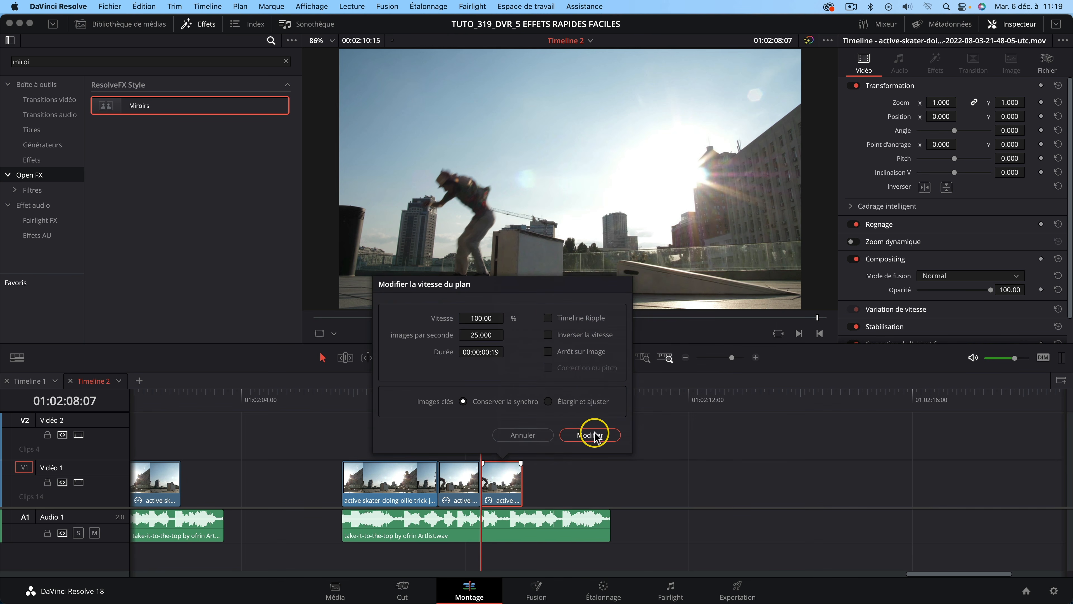
pyautogui.click(594, 435)
# Add another forward copy of the short jump segment after the reversed one and play the sequence from 01:02:05:20
pyautogui.press('alt')
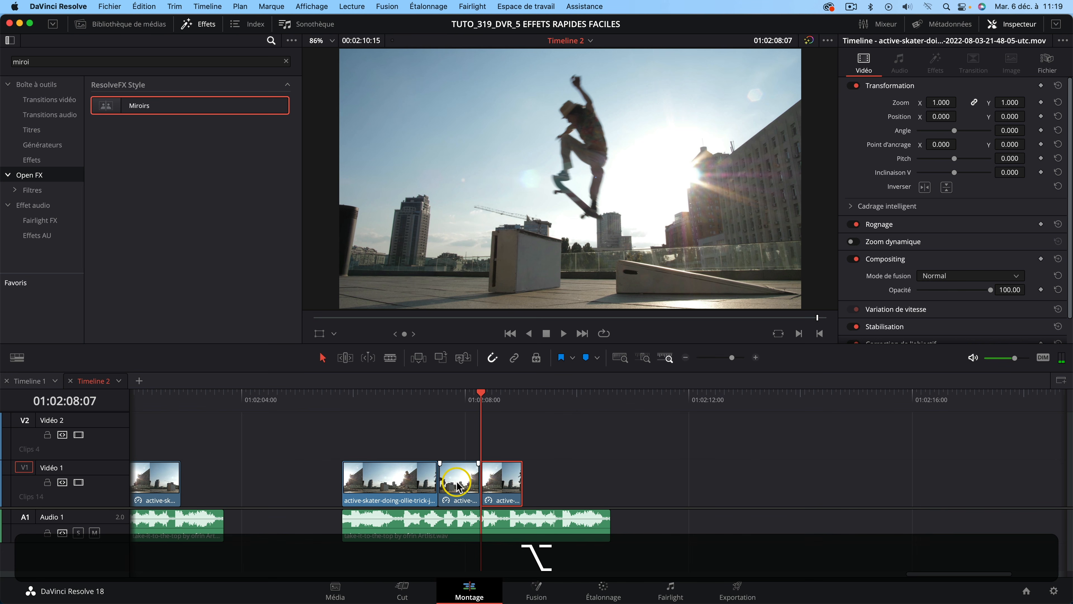
pyautogui.moveTo(456, 486); pyautogui.dragTo(587, 486)
pyautogui.click(565, 394)
pyautogui.click(343, 396)
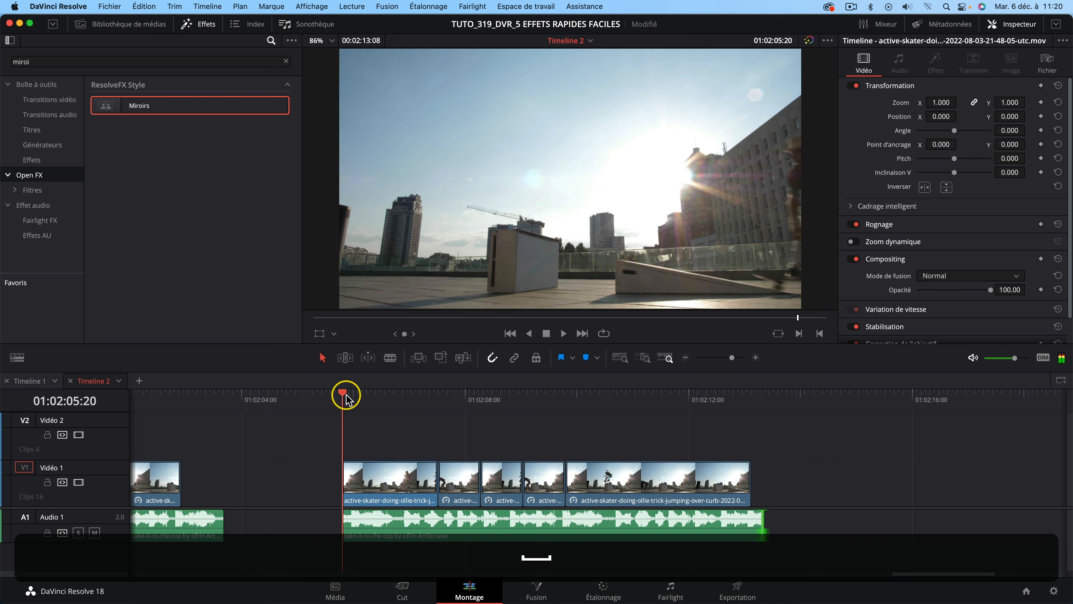